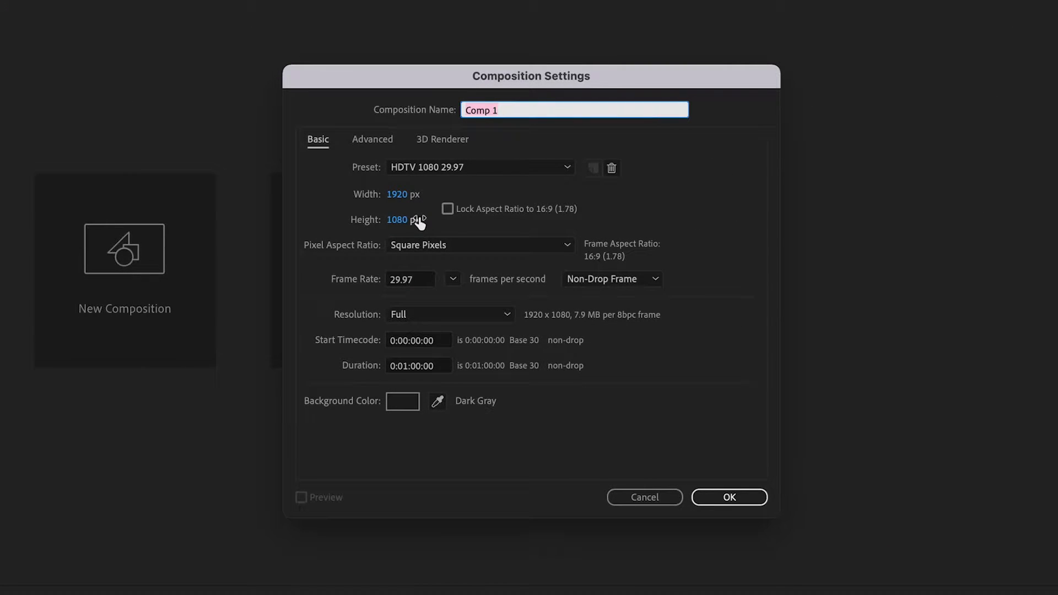
Step: Create Comp 1, keeping the frame rate at 29.97 fps
{"action": "left_click", "coordinate": [454, 280]}
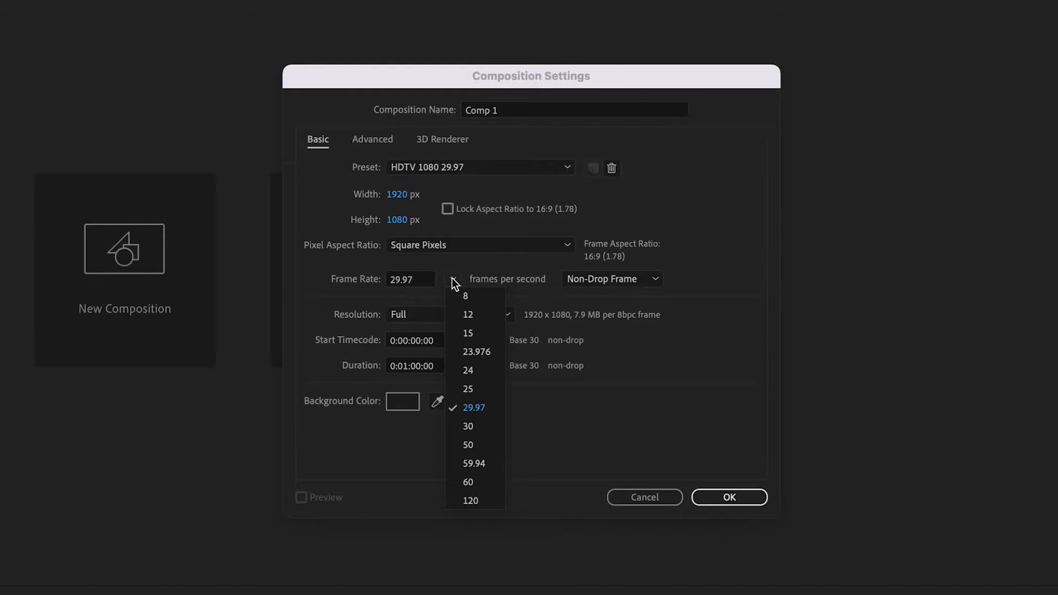
{"action": "left_click", "coordinate": [454, 279]}
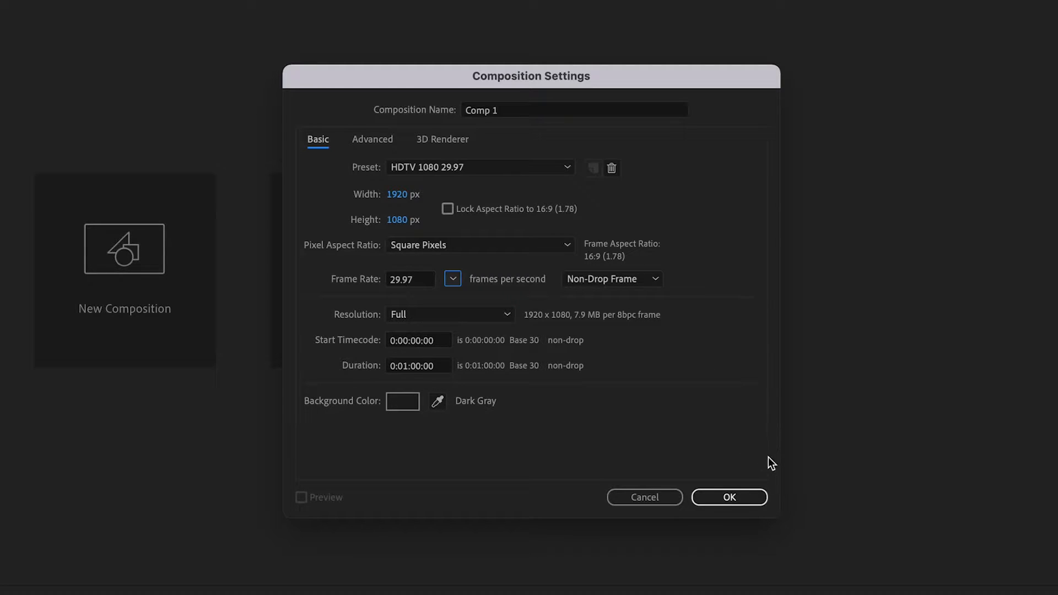
{"action": "left_click", "coordinate": [740, 492]}
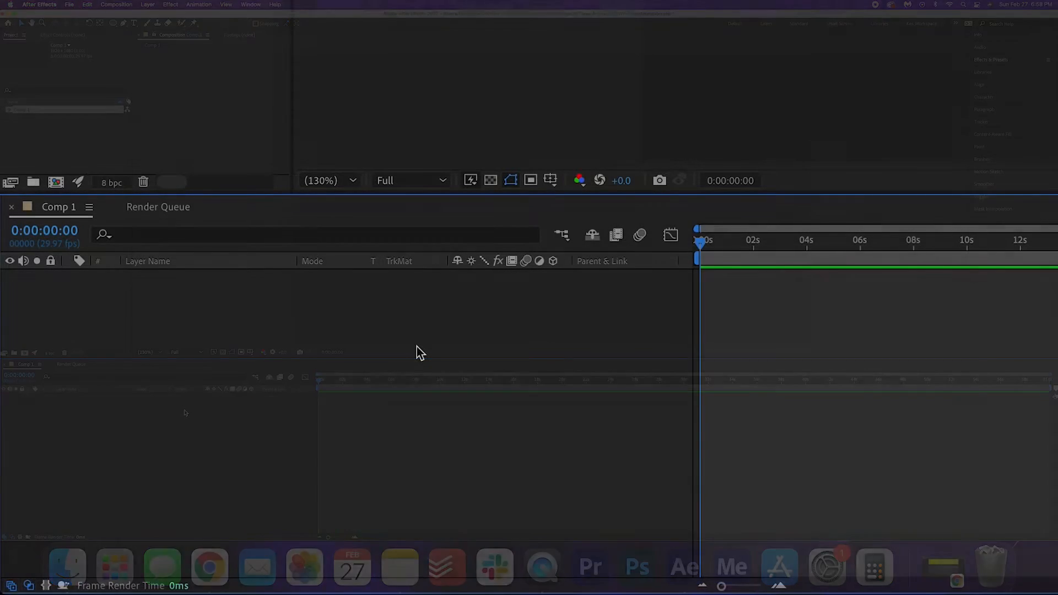
Step: Add White Solid 1, a 1920×1080 white solid, to Comp 1 and deselect it
{"action": "right_click", "coordinate": [461, 305]}
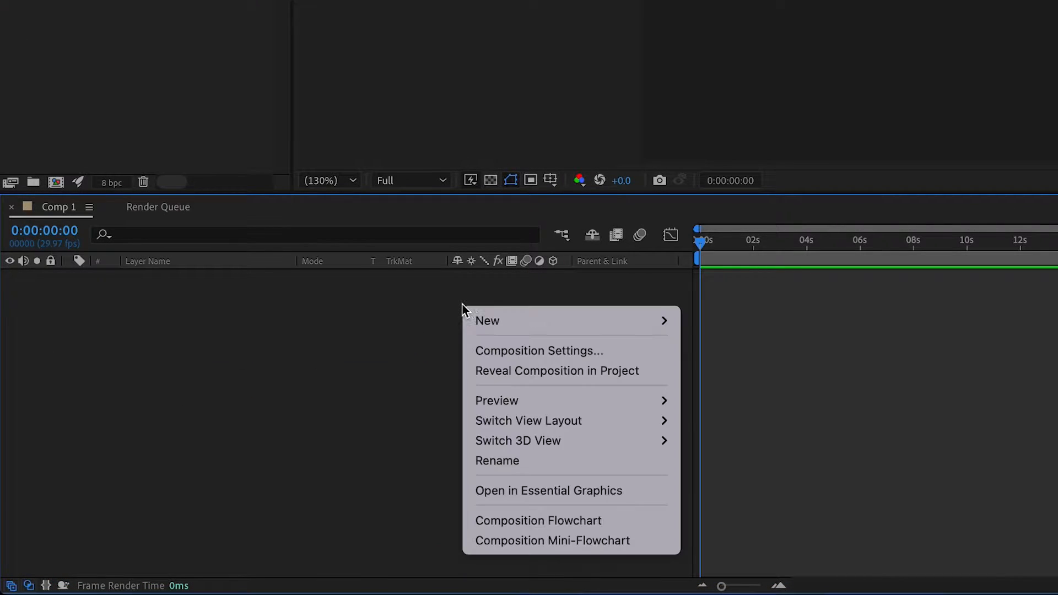
{"action": "mouse_move", "coordinate": [544, 319]}
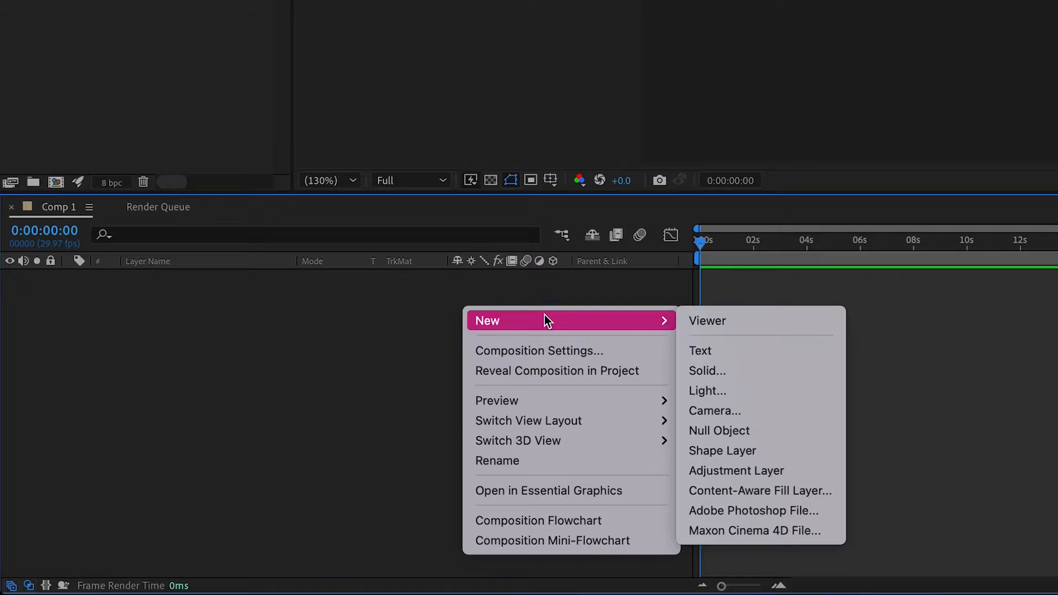
{"action": "left_click", "coordinate": [710, 371]}
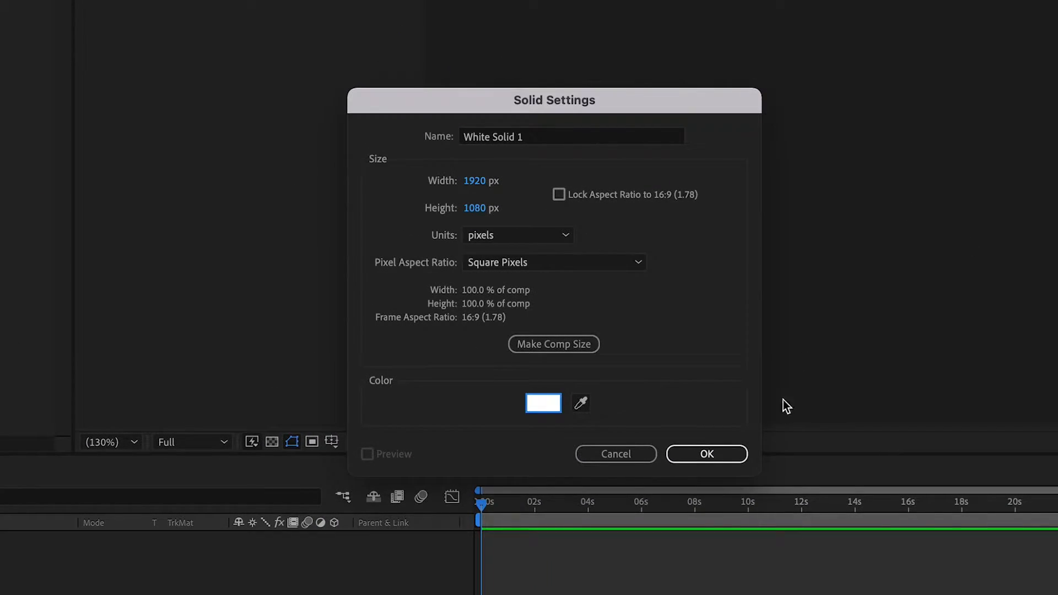
{"action": "left_click", "coordinate": [721, 454]}
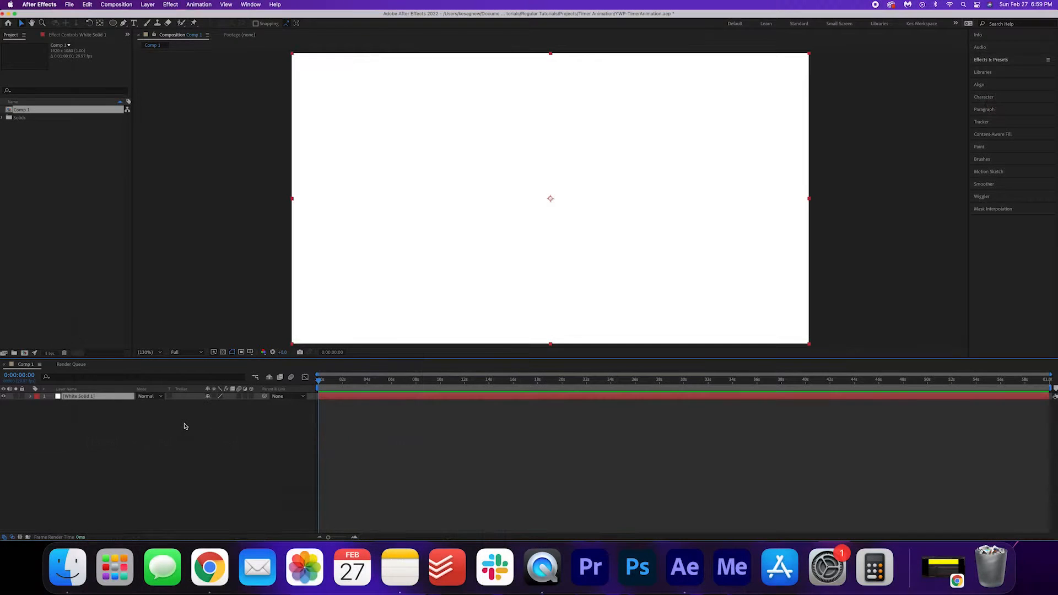
{"action": "left_click", "coordinate": [188, 439]}
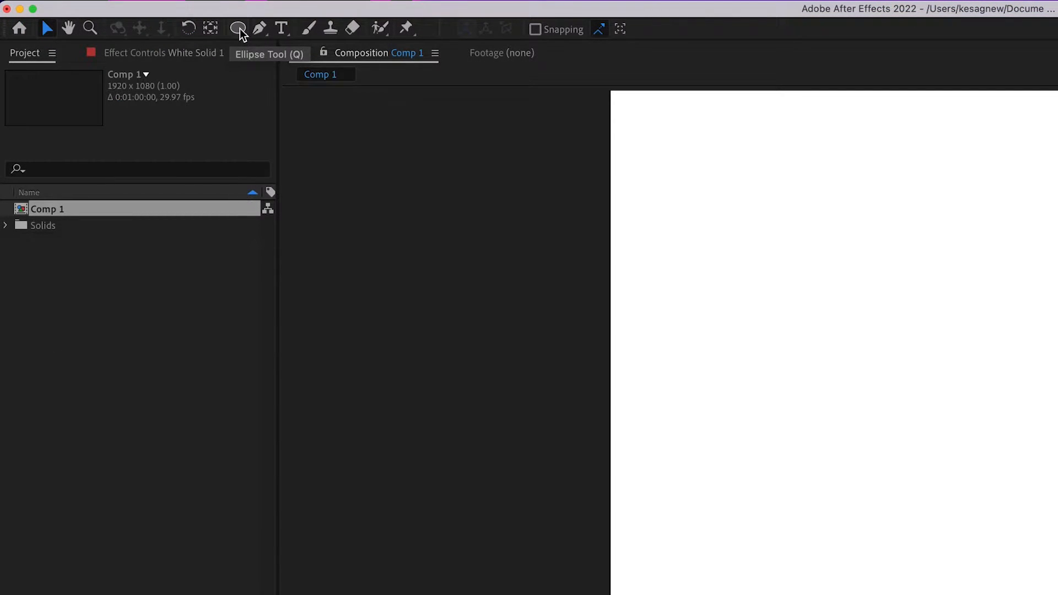
Step: With the Ellipse tool, set a dark-grey 80 px stroke and draw a centred ring
{"action": "left_click", "coordinate": [239, 29]}
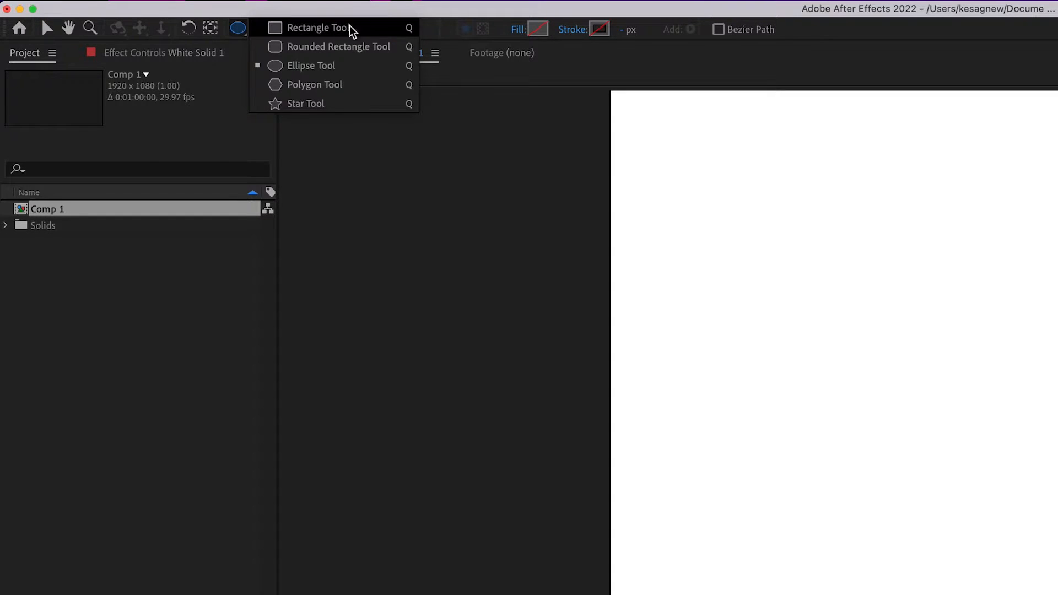
{"action": "left_click", "coordinate": [365, 71]}
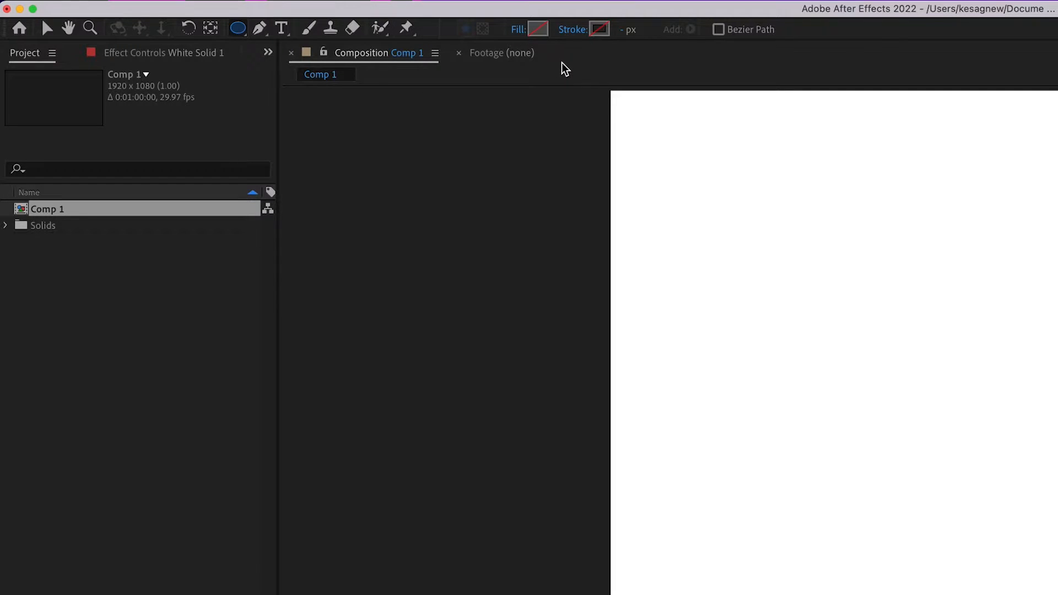
{"action": "left_click", "coordinate": [599, 29]}
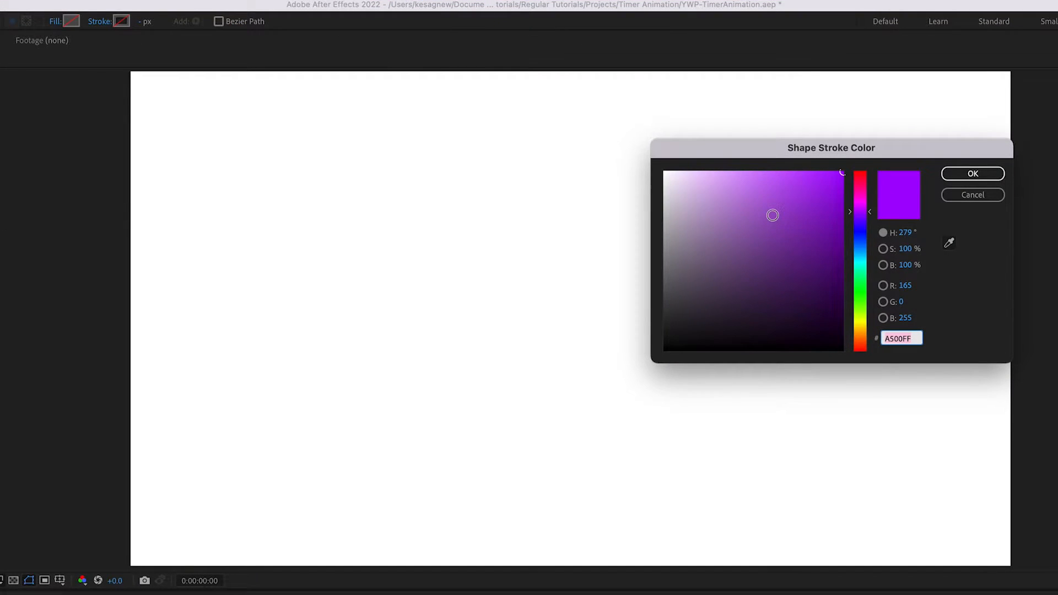
{"action": "mouse_move", "coordinate": [761, 205]}
{"action": "left_mouse_down"}
{"action": "mouse_move", "coordinate": [640, 250]}
{"action": "mouse_move", "coordinate": [597, 307]}
{"action": "left_mouse_up"}
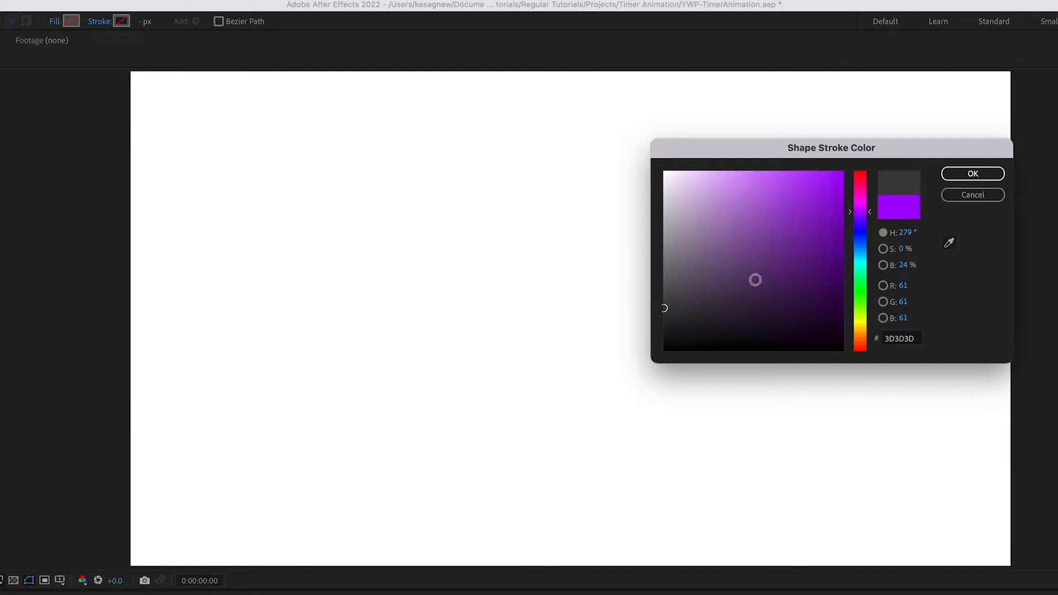
{"action": "left_click", "coordinate": [988, 173]}
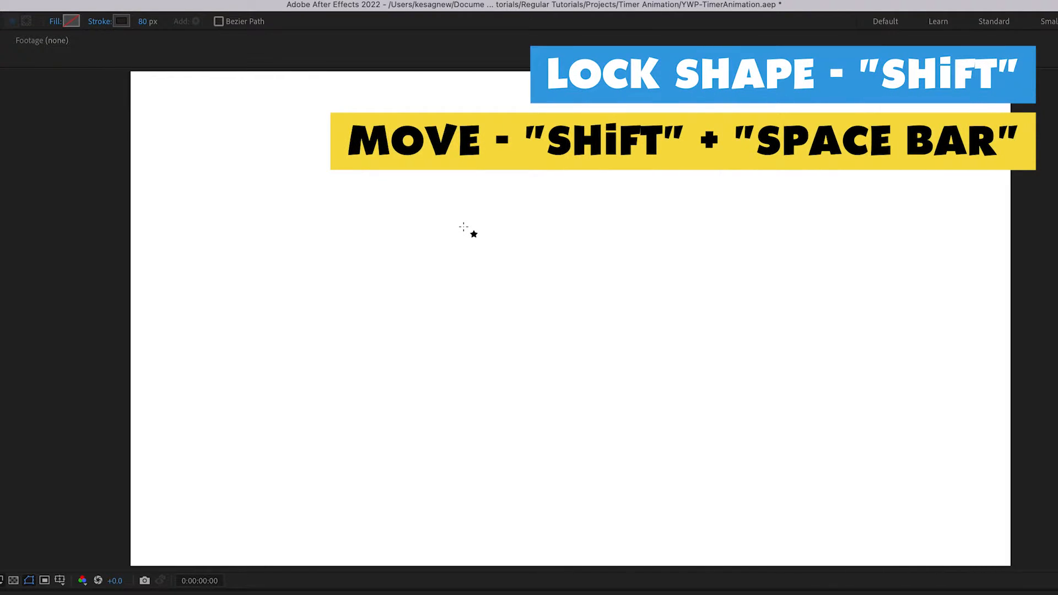
{"action": "mouse_move", "coordinate": [463, 227]}
{"action": "left_mouse_down"}
{"action": "mouse_move", "coordinate": [689, 360]}
{"action": "mouse_move", "coordinate": [609, 309]}
{"action": "mouse_move", "coordinate": [569, 316]}
{"action": "mouse_move", "coordinate": [663, 324]}
{"action": "mouse_move", "coordinate": [595, 292]}
{"action": "mouse_move", "coordinate": [571, 309]}
{"action": "mouse_move", "coordinate": [639, 301]}
{"action": "left_mouse_up"}
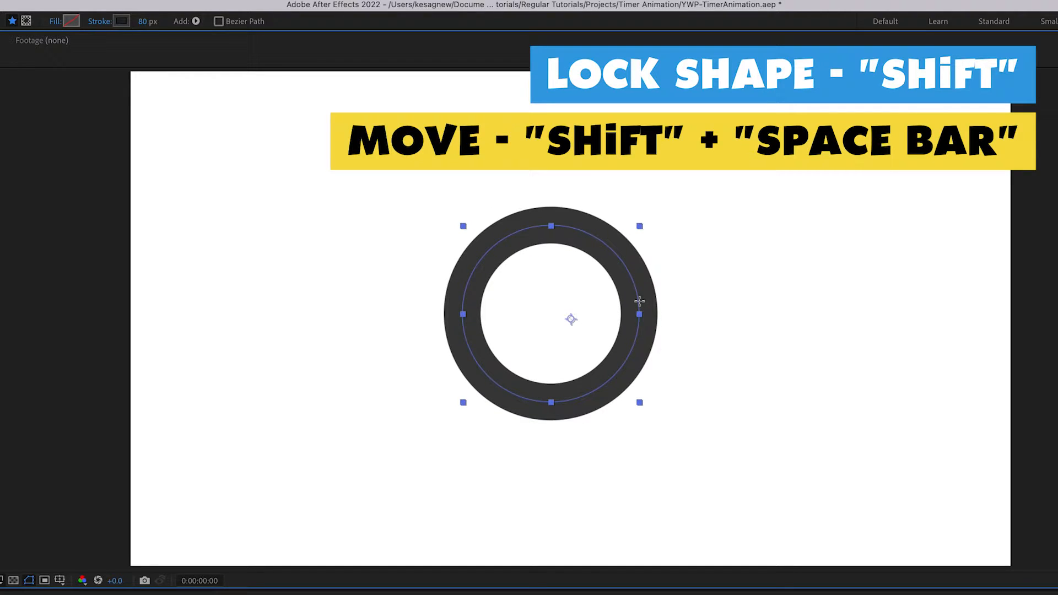
{"action": "mouse_move", "coordinate": [640, 300]}
{"action": "left_mouse_down"}
{"action": "mouse_move", "coordinate": [706, 303]}
{"action": "mouse_move", "coordinate": [569, 319]}
{"action": "mouse_move", "coordinate": [704, 321]}
{"action": "mouse_move", "coordinate": [616, 221]}
{"action": "mouse_move", "coordinate": [631, 290]}
{"action": "mouse_move", "coordinate": [660, 308]}
{"action": "left_mouse_up"}
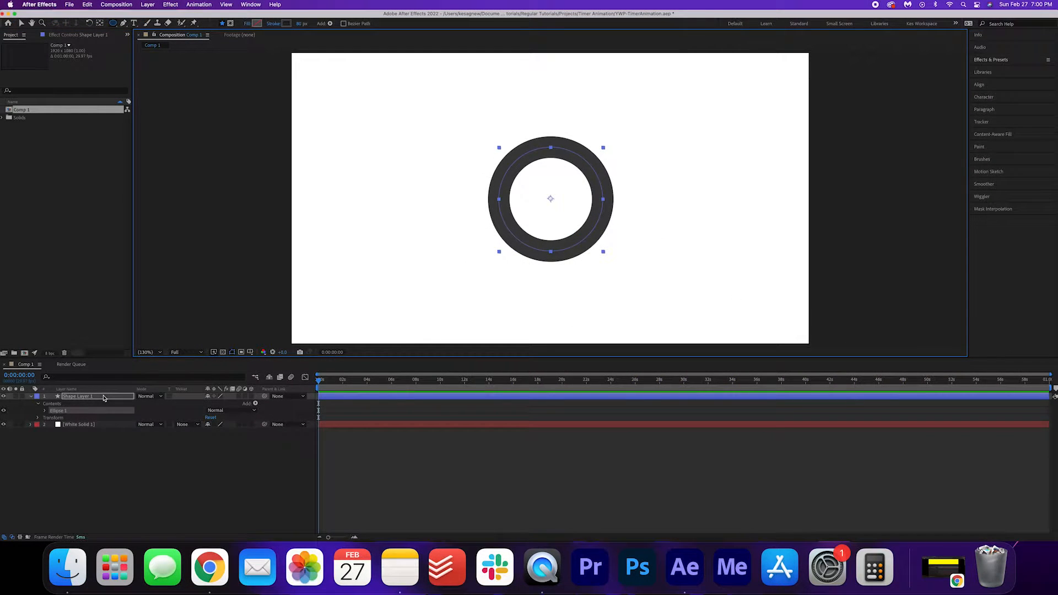
Step: Rename Shape Layer 1 to 'Bg layer'
{"action": "right_click", "coordinate": [104, 398]}
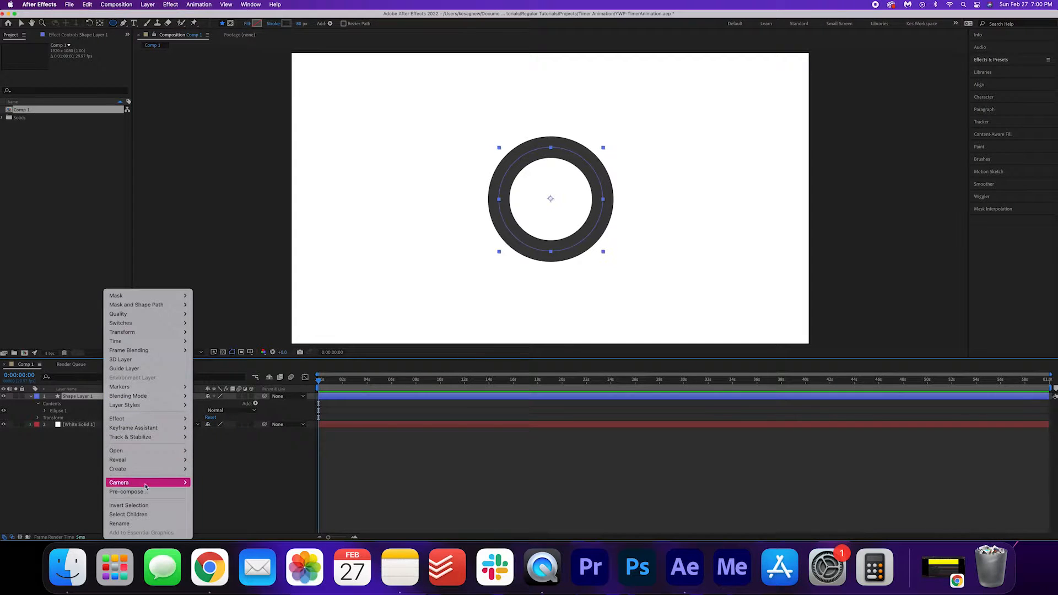
{"action": "left_click", "coordinate": [137, 525]}
{"action": "key", "text": "Return"}
{"action": "type", "text": "Bg layer"}
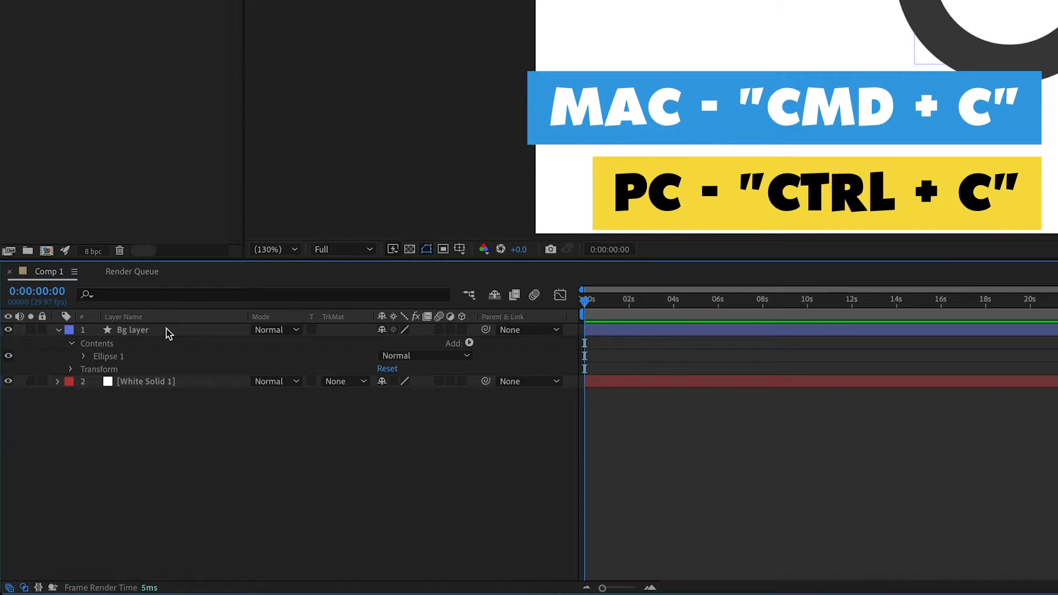
Step: Duplicate the Bg layer ring and name the copy 'Colour layer'
{"action": "left_click", "coordinate": [167, 333]}
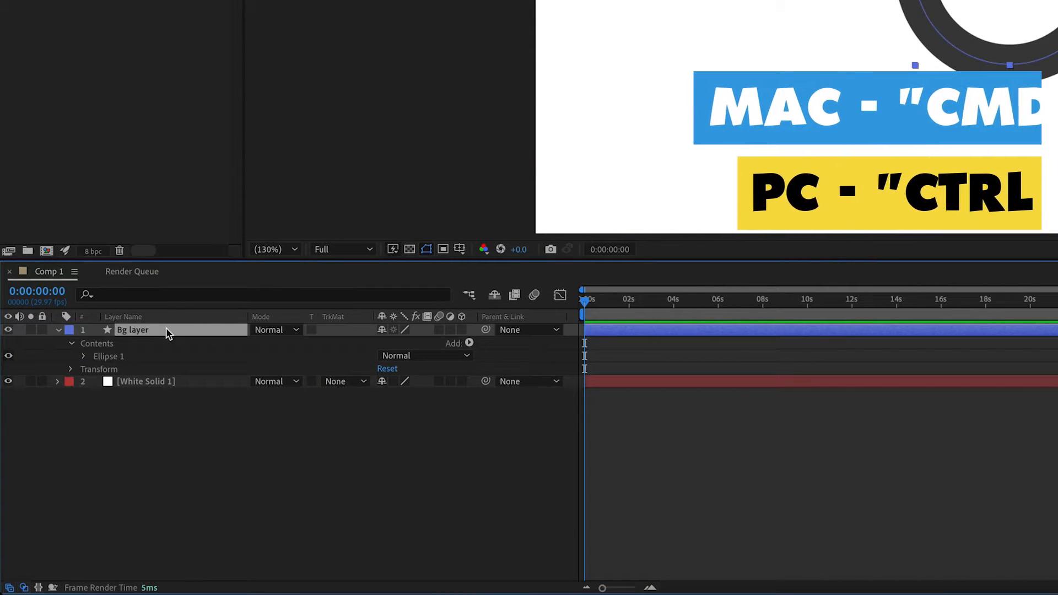
{"action": "key", "text": "ctrl+v"}
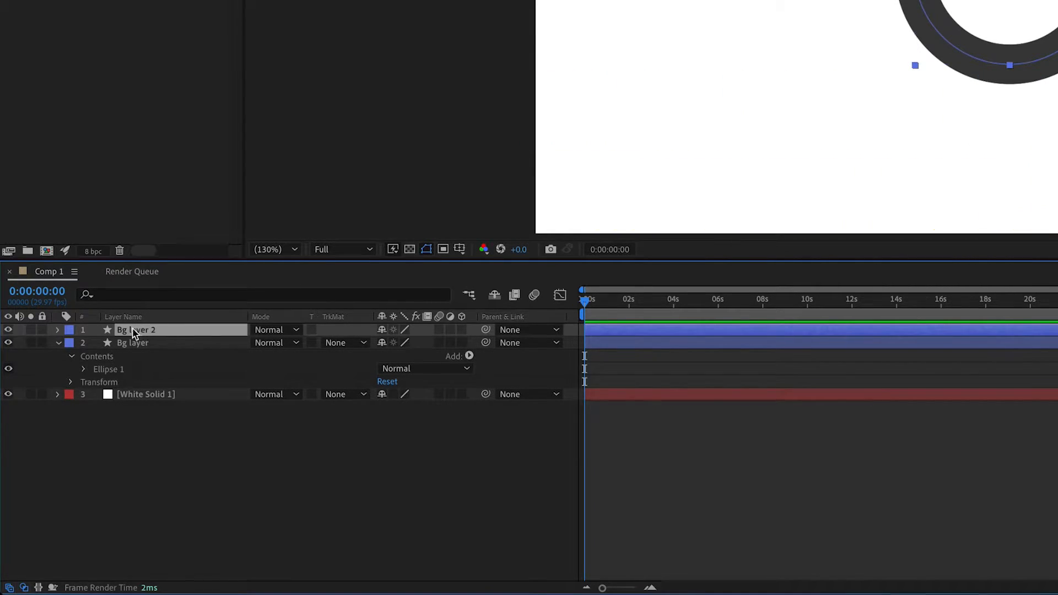
{"action": "right_click", "coordinate": [167, 332]}
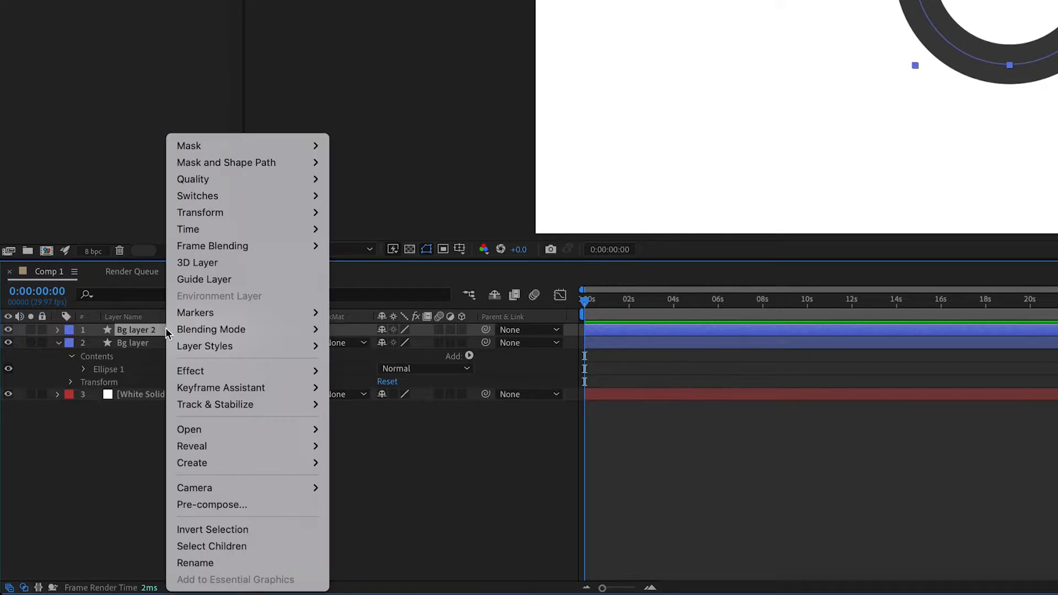
{"action": "left_click", "coordinate": [212, 561]}
{"action": "type", "text": "Colour layer"}
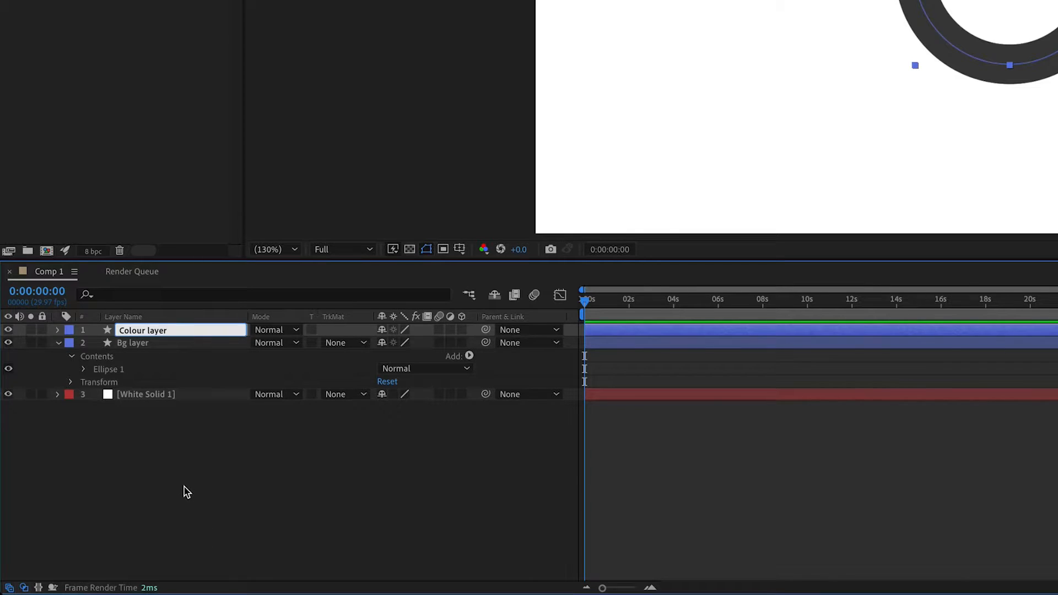
{"action": "key", "text": "Return"}
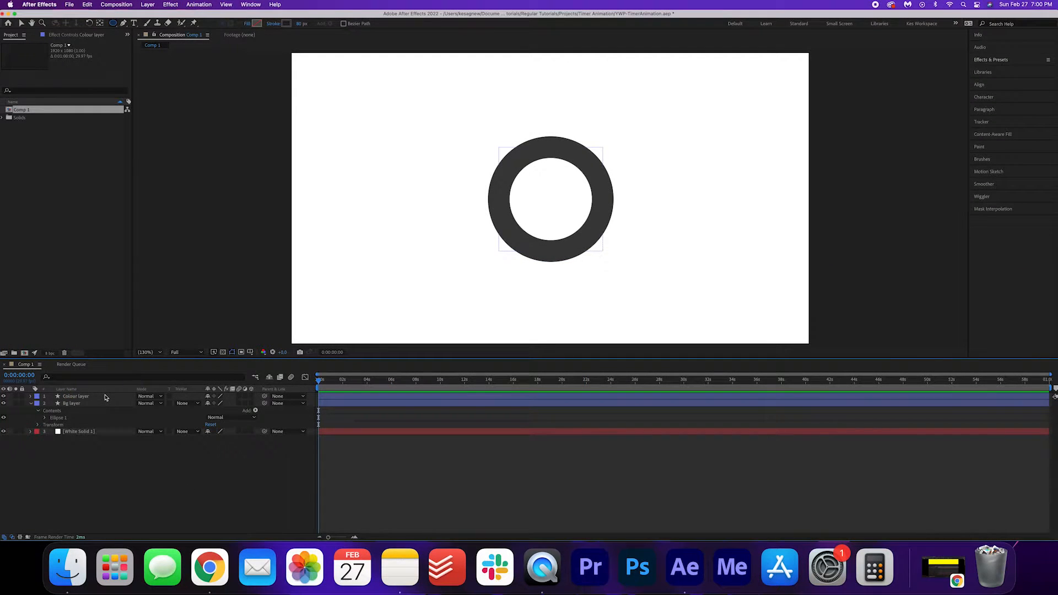
{"action": "left_click", "coordinate": [106, 397]}
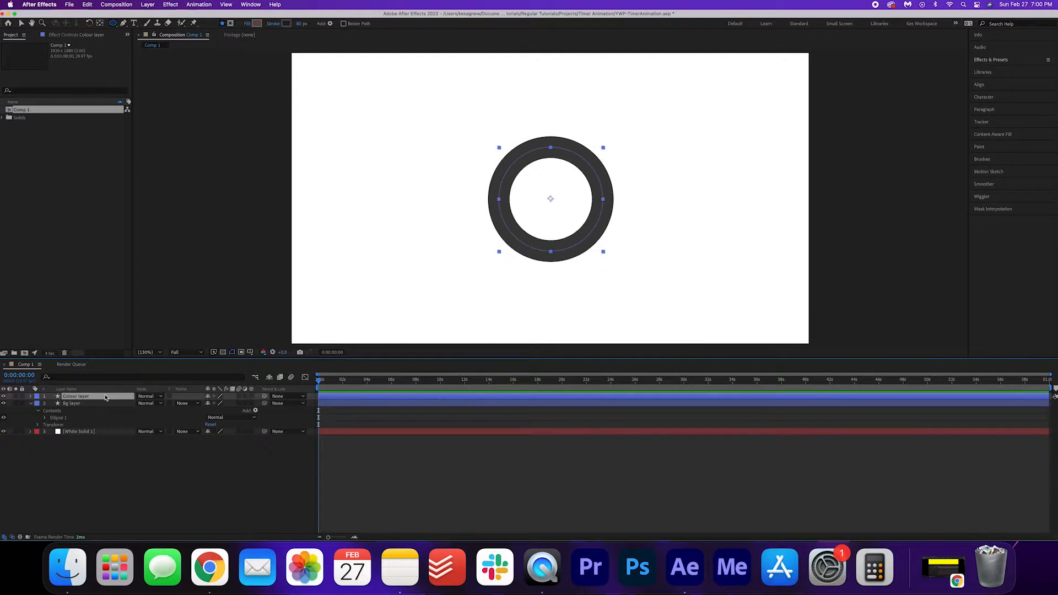
Step: Set the Colour layer ring's stroke colour to a bright, saturated purple
{"action": "left_click", "coordinate": [286, 24]}
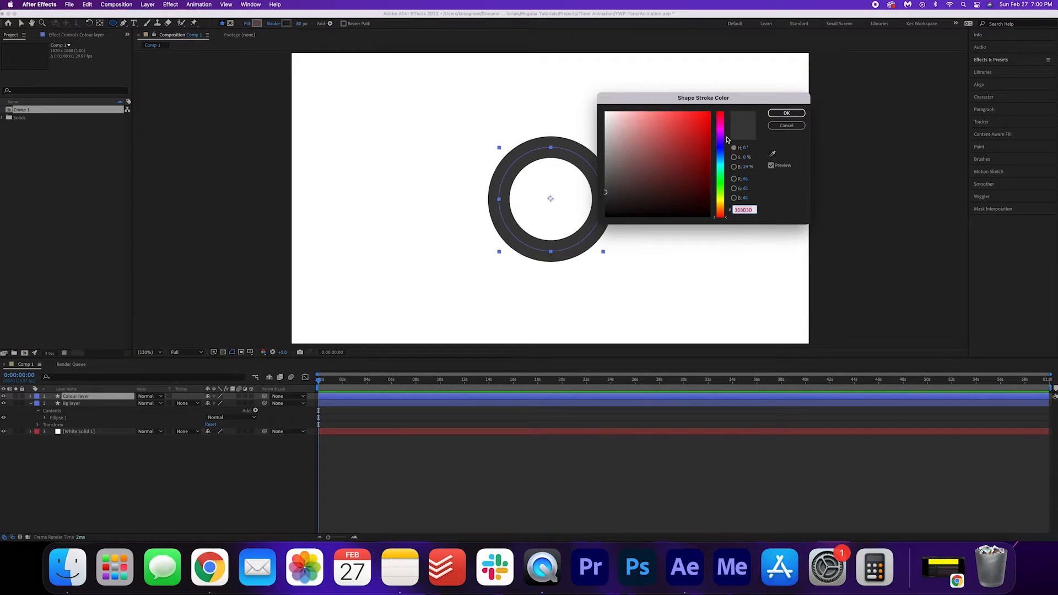
{"action": "left_click", "coordinate": [721, 134]}
{"action": "left_click_drag", "start_coordinate": [699, 131], "coordinate": [710, 112]}
{"action": "left_click", "coordinate": [718, 137]}
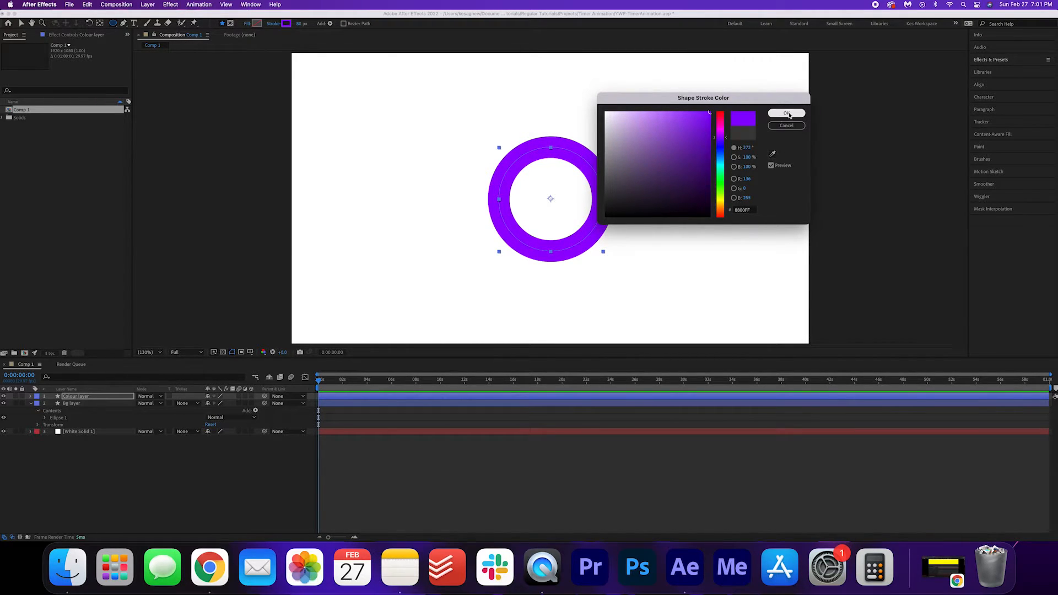
{"action": "left_click", "coordinate": [788, 113]}
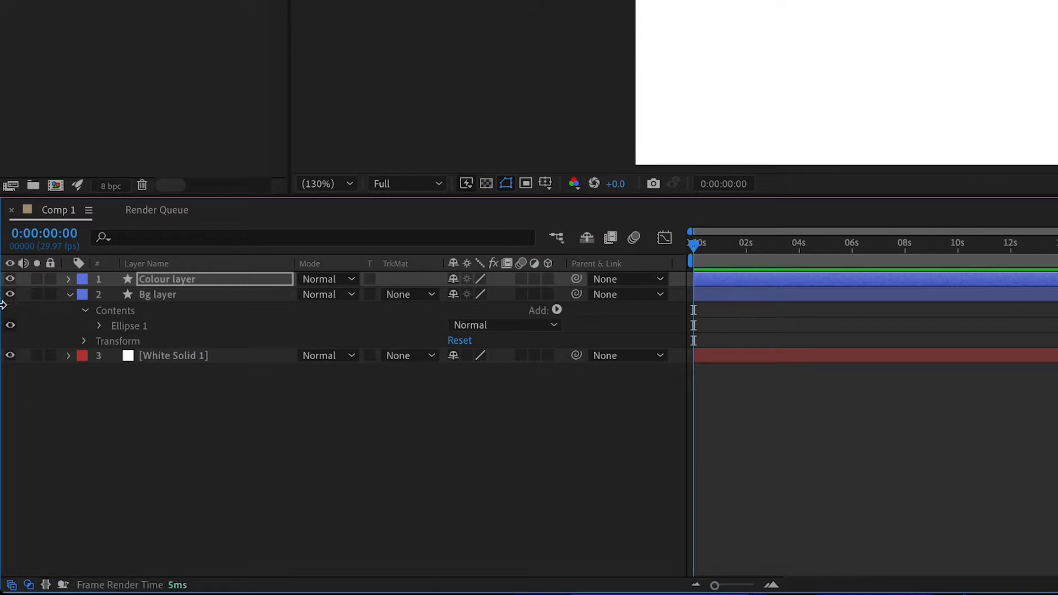
Step: Add Trim Paths to the Colour layer's contents and expand Trim Paths 1
{"action": "left_click", "coordinate": [65, 279]}
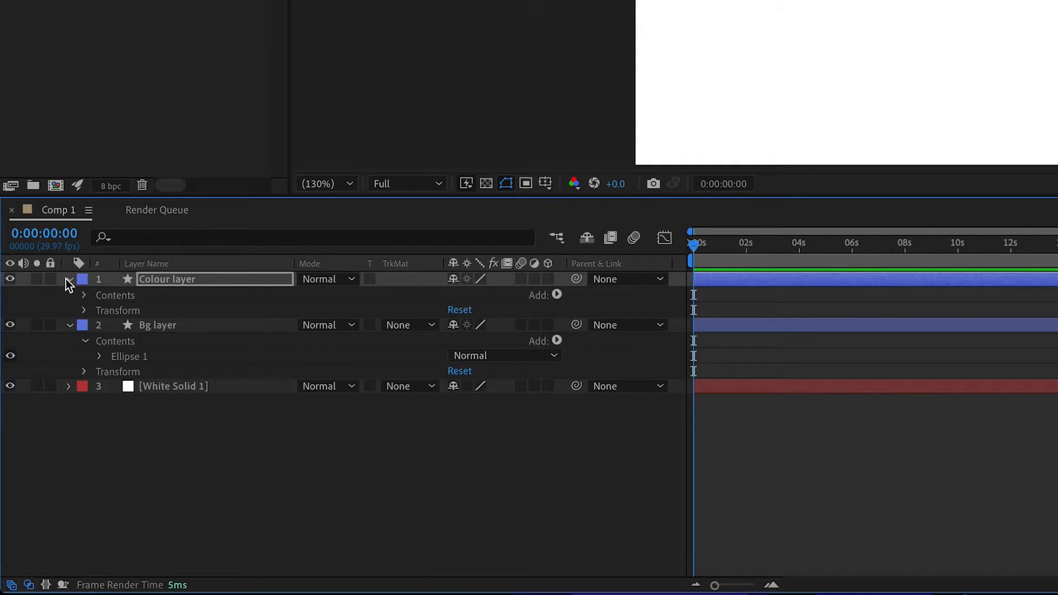
{"action": "left_click", "coordinate": [557, 294]}
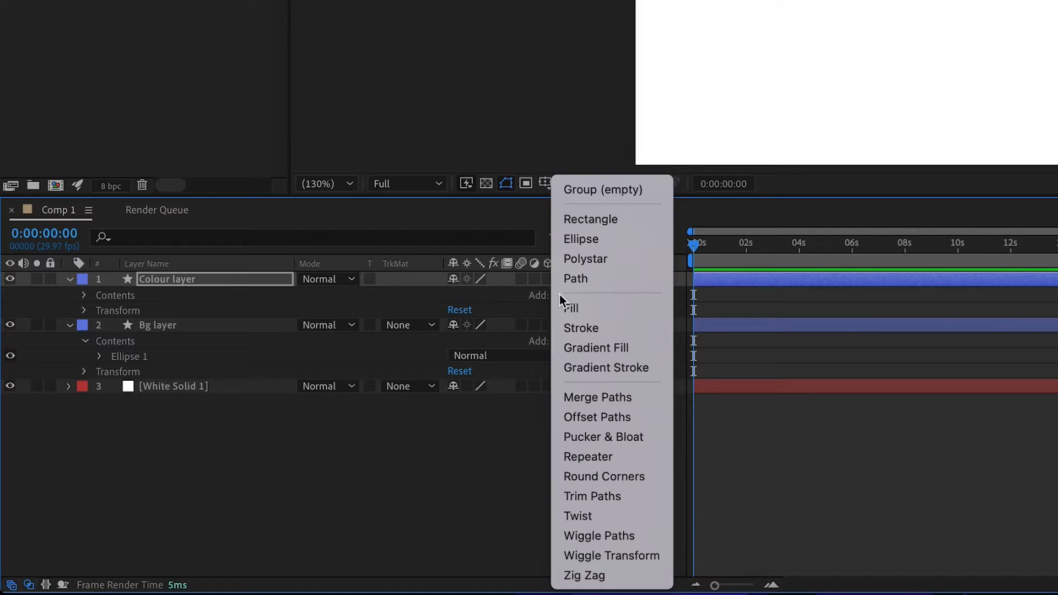
{"action": "left_click", "coordinate": [627, 500]}
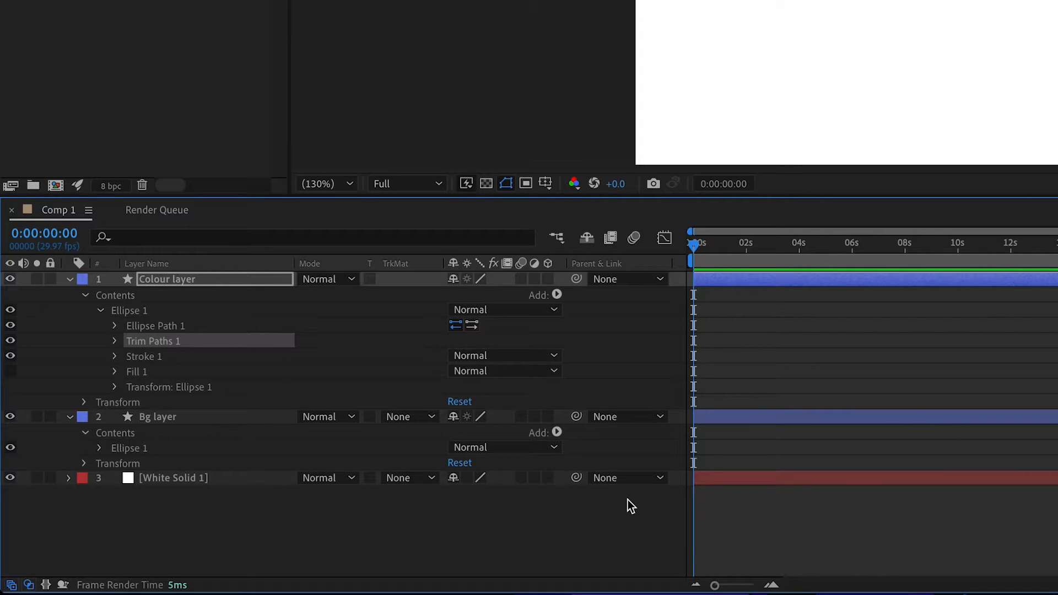
{"action": "left_click", "coordinate": [115, 342]}
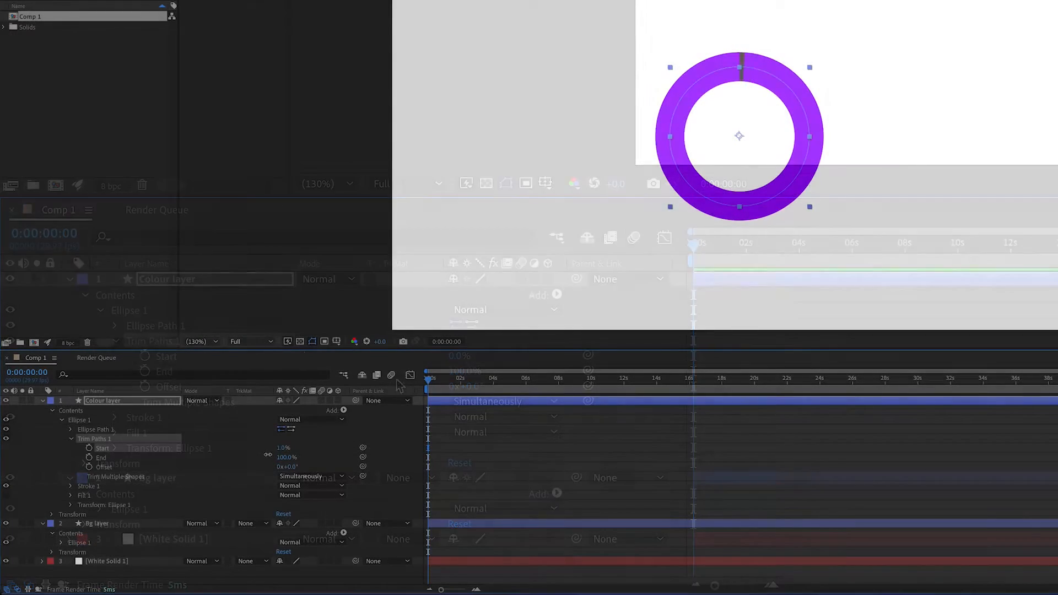
Step: Keyframe Trim Paths Start from 0% at 0 s to 100% at 45 seconds
{"action": "left_click_drag", "start_coordinate": [280, 448], "coordinate": [246, 450]}
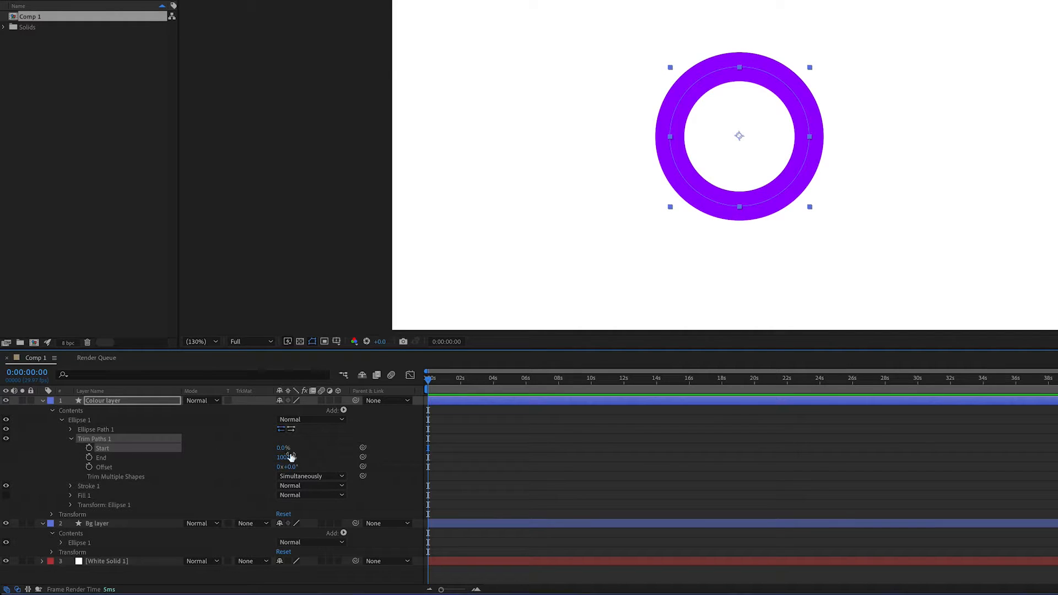
{"action": "left_click", "coordinate": [89, 449]}
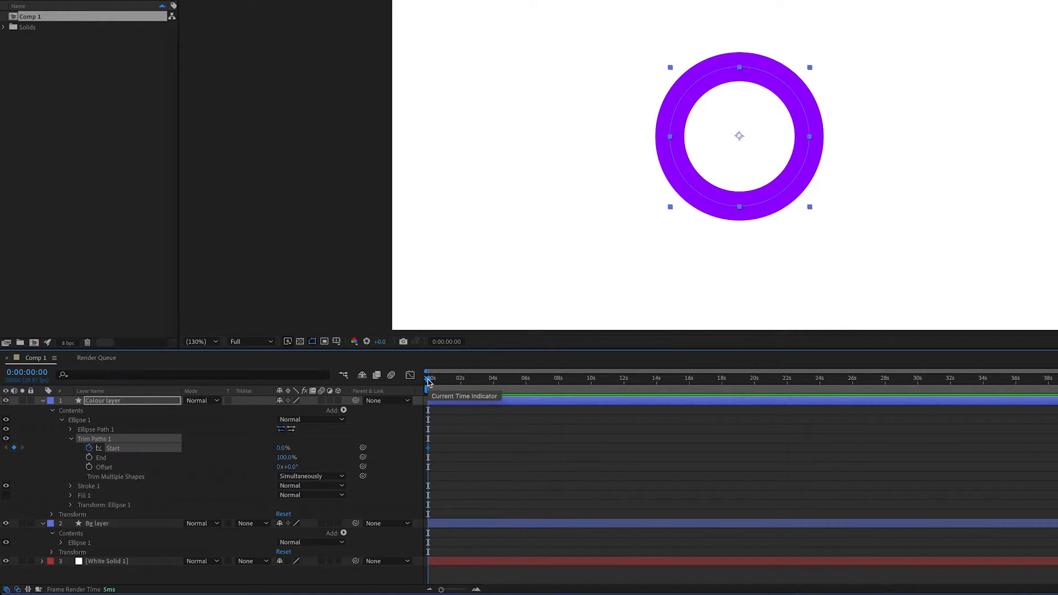
{"action": "left_click_drag", "start_coordinate": [429, 382], "coordinate": [904, 388]}
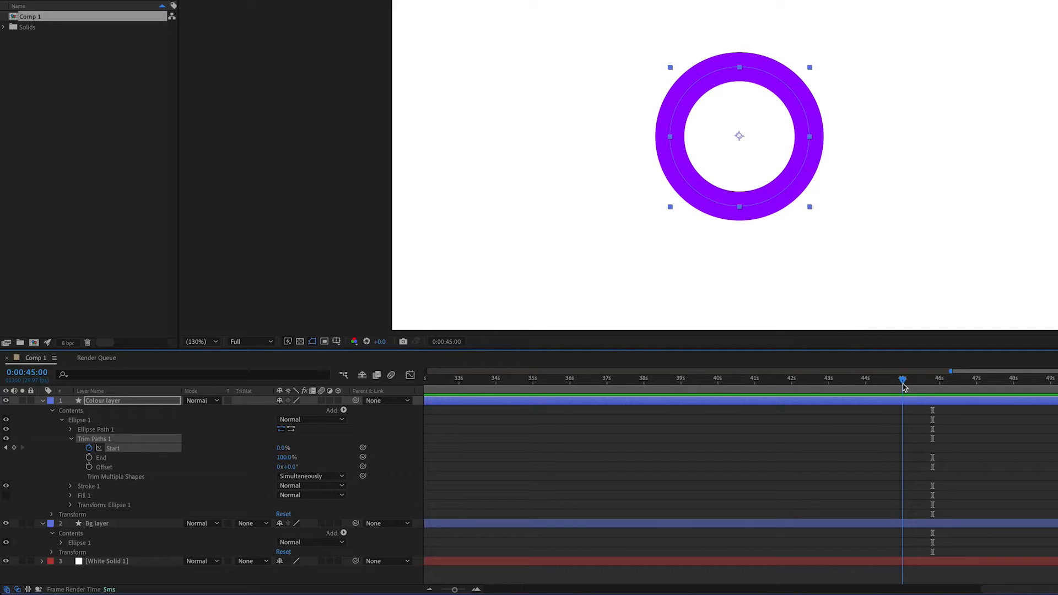
{"action": "left_click", "coordinate": [14, 448]}
{"action": "left_click", "coordinate": [282, 448]}
{"action": "type", "text": "100"}
{"action": "key", "text": "Return"}
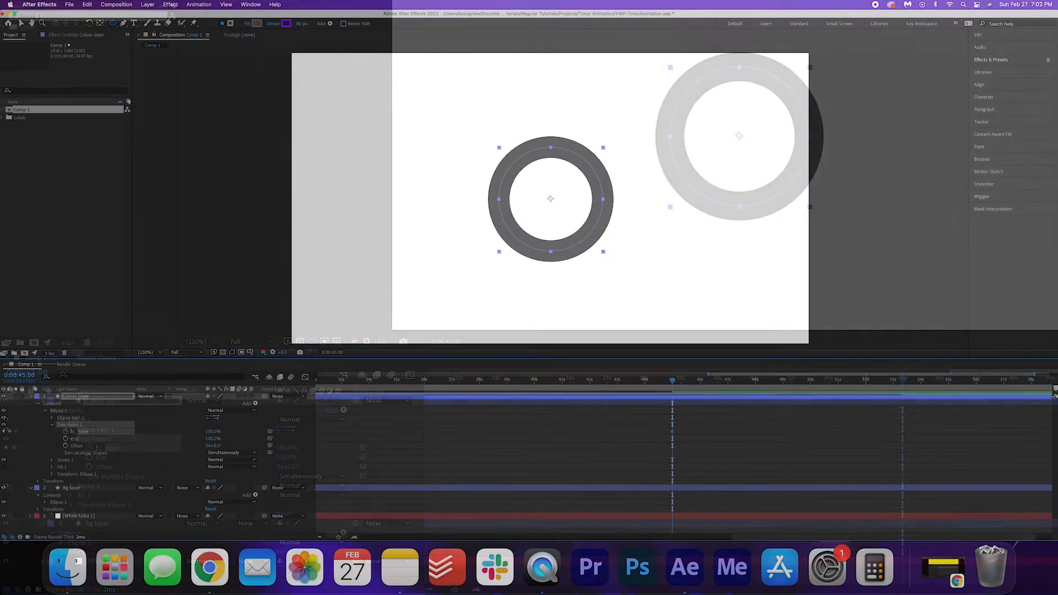
Step: Return to the beginning and preview the purple ring depleting
{"action": "scroll", "coordinate": [526, 424], "scroll_direction": "down", "scroll_amount": 5}
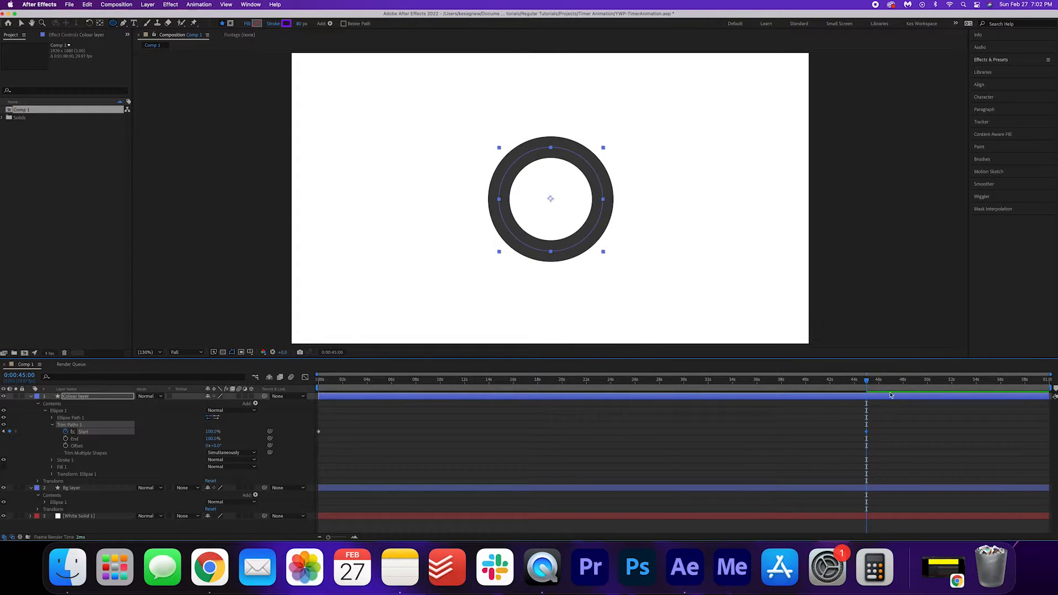
{"action": "left_click_drag", "start_coordinate": [869, 380], "coordinate": [318, 379]}
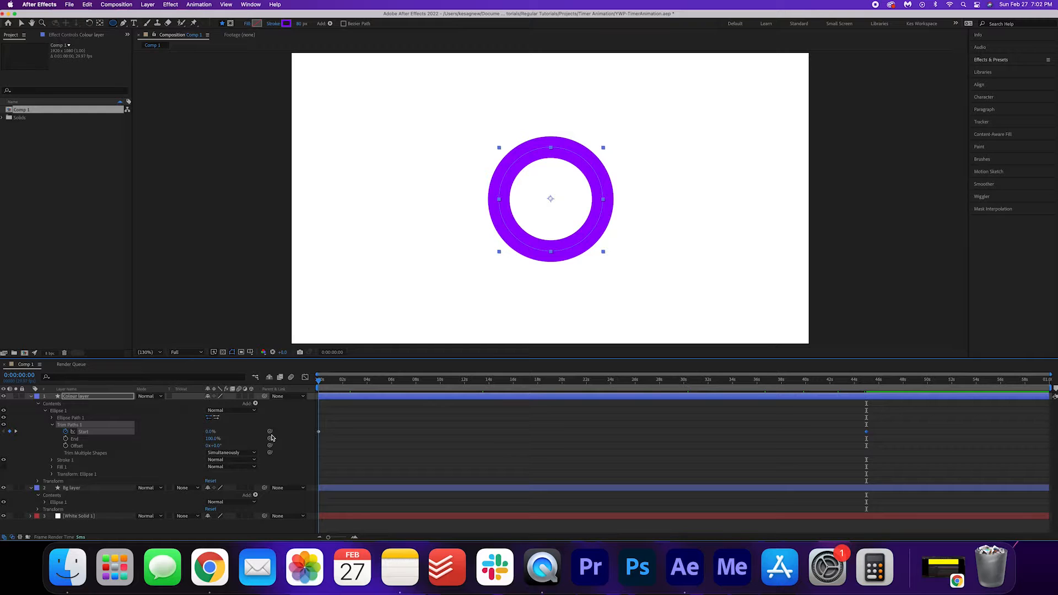
{"action": "key", "text": "space"}
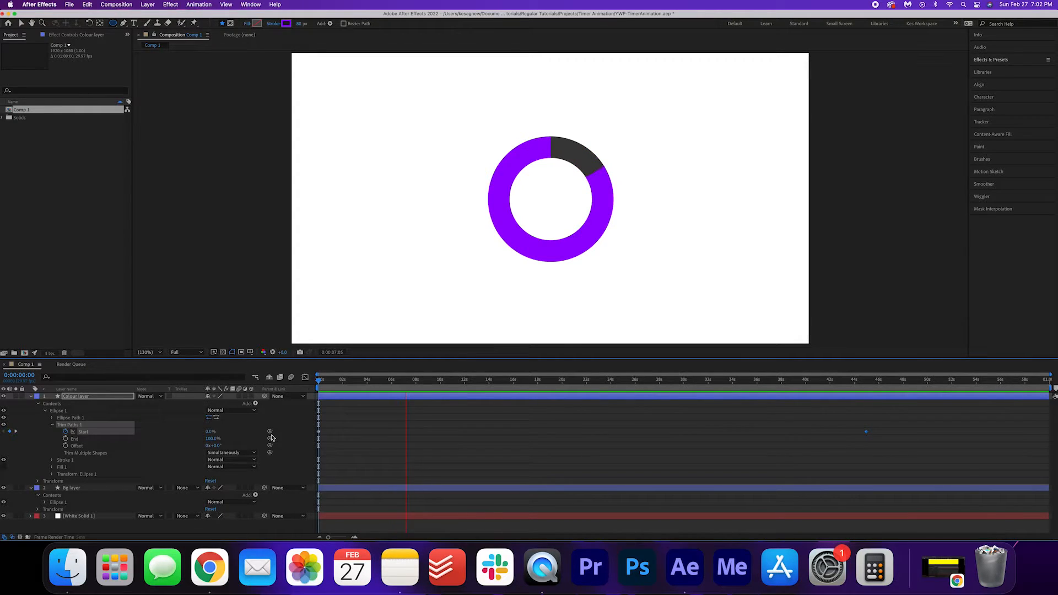
{"action": "key", "text": "space"}
{"action": "left_click", "coordinate": [31, 396]}
Step: Create a text layer reading '45' inside the ring
{"action": "left_click", "coordinate": [31, 404]}
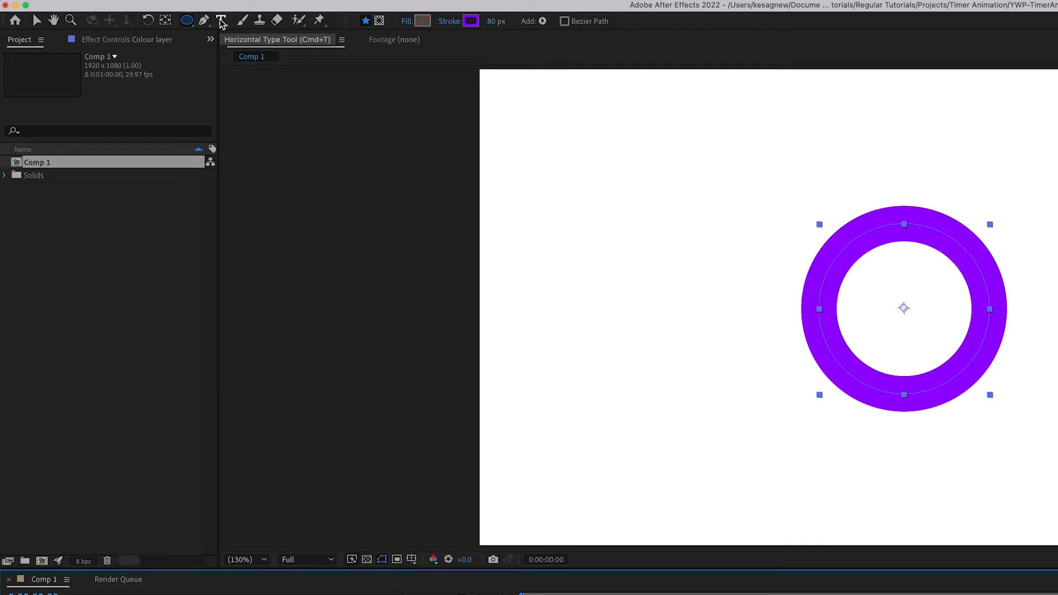
{"action": "left_click", "coordinate": [221, 21]}
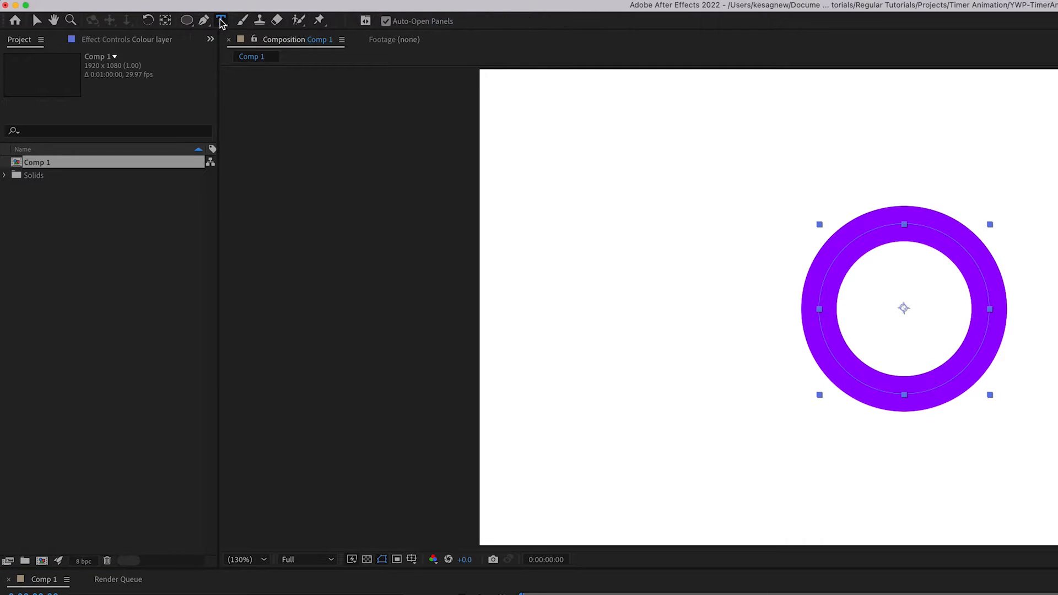
{"action": "left_click", "coordinate": [544, 299]}
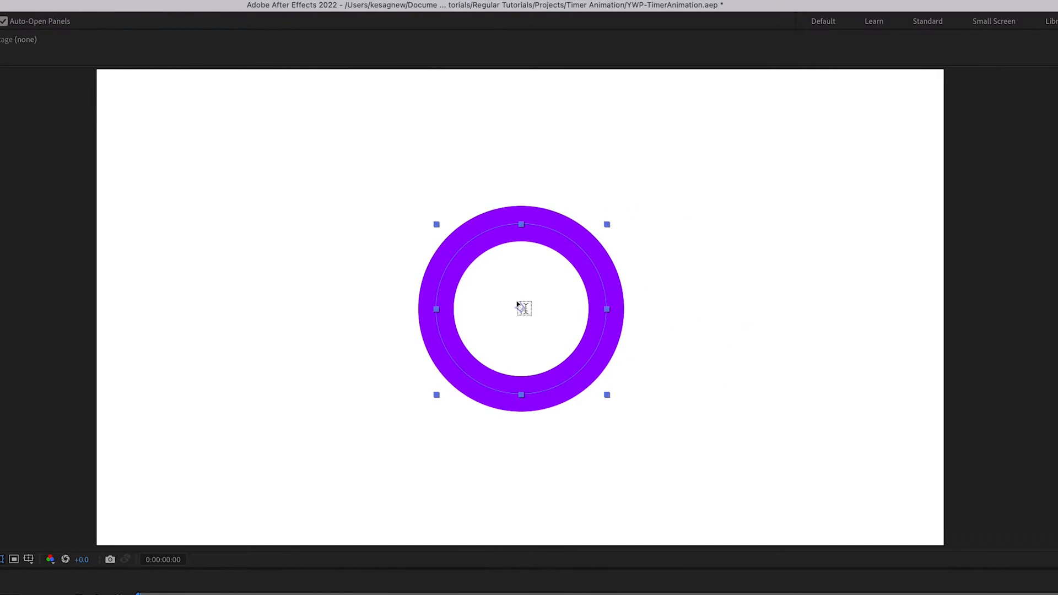
{"action": "type", "text": "45"}
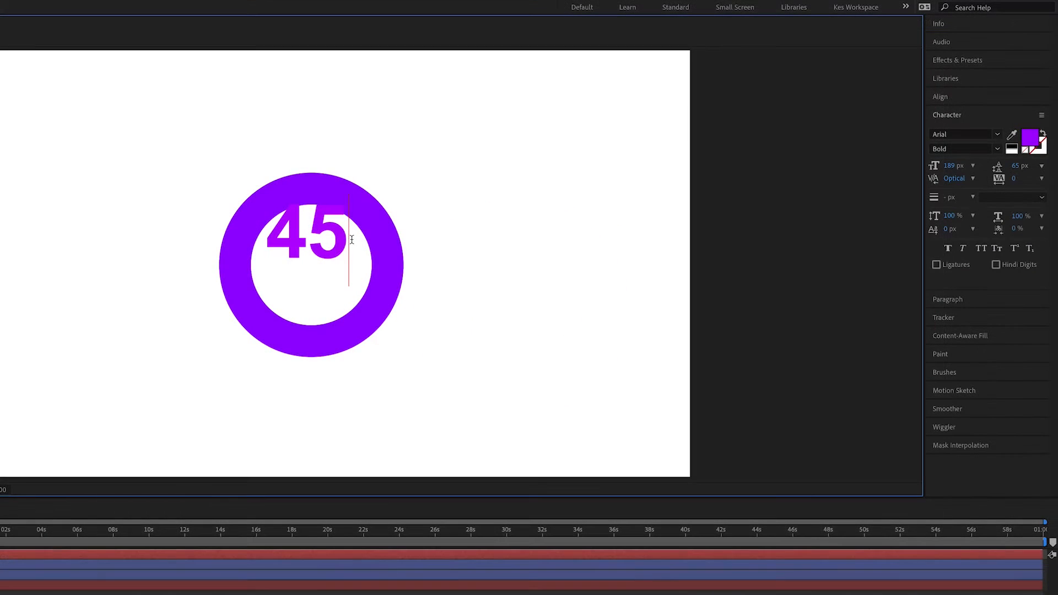
Step: Colour the 45 with the ring's purple using the eyedropper, keeping Arial Bold
{"action": "left_click_drag", "start_coordinate": [561, 284], "coordinate": [466, 281]}
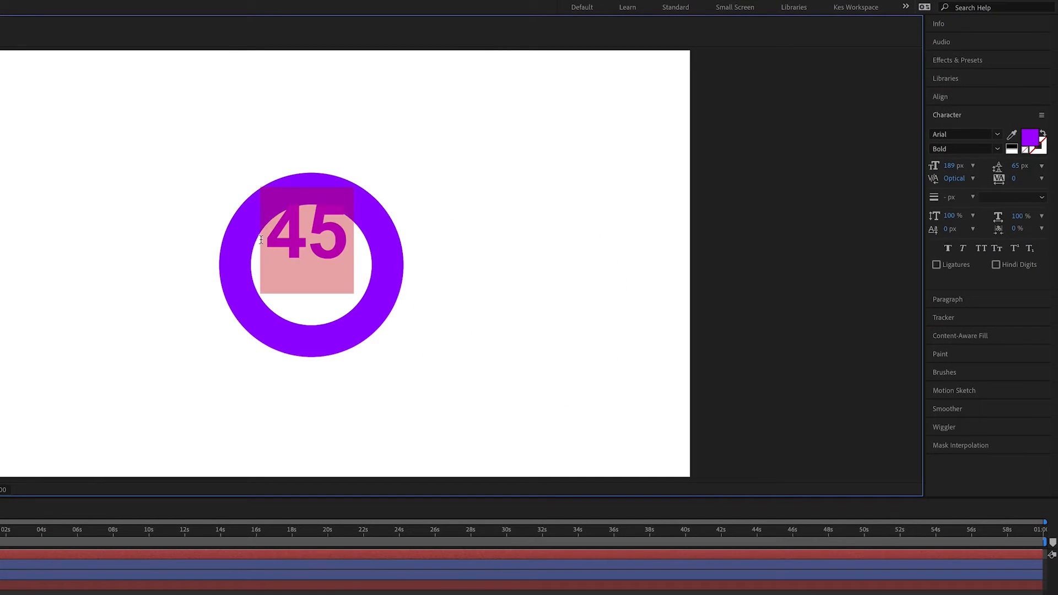
{"action": "left_click", "coordinate": [1012, 134]}
{"action": "left_click", "coordinate": [375, 227]}
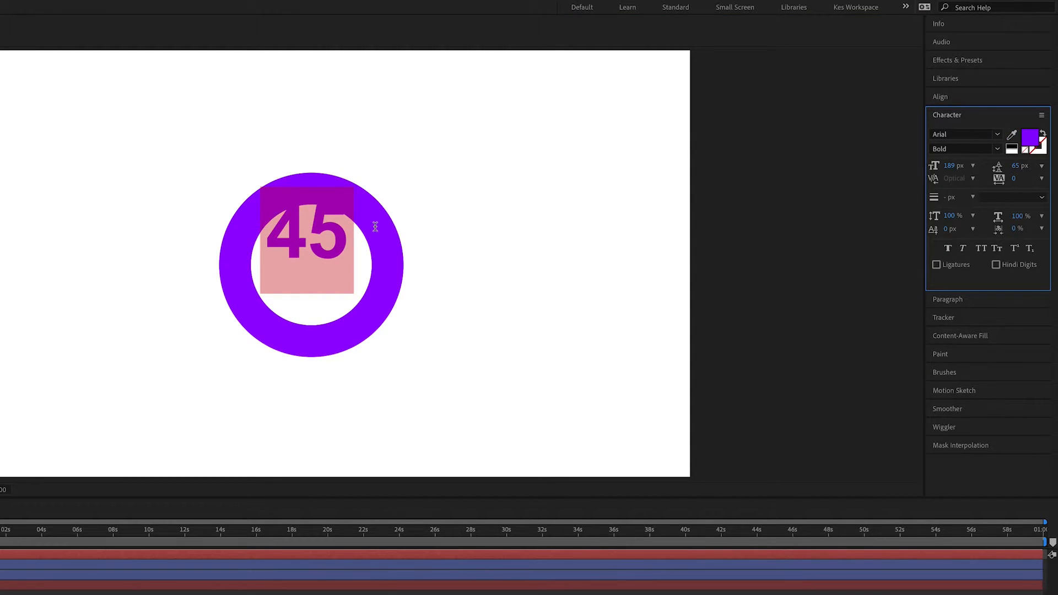
{"action": "left_click", "coordinate": [997, 134]}
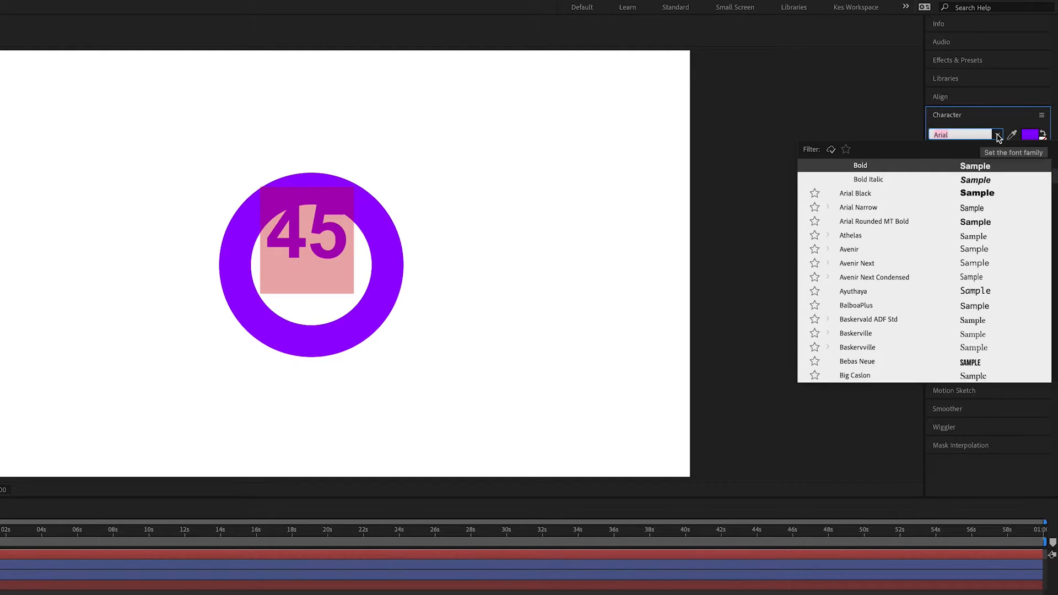
{"action": "left_click", "coordinate": [998, 135]}
{"action": "left_click", "coordinate": [997, 150]}
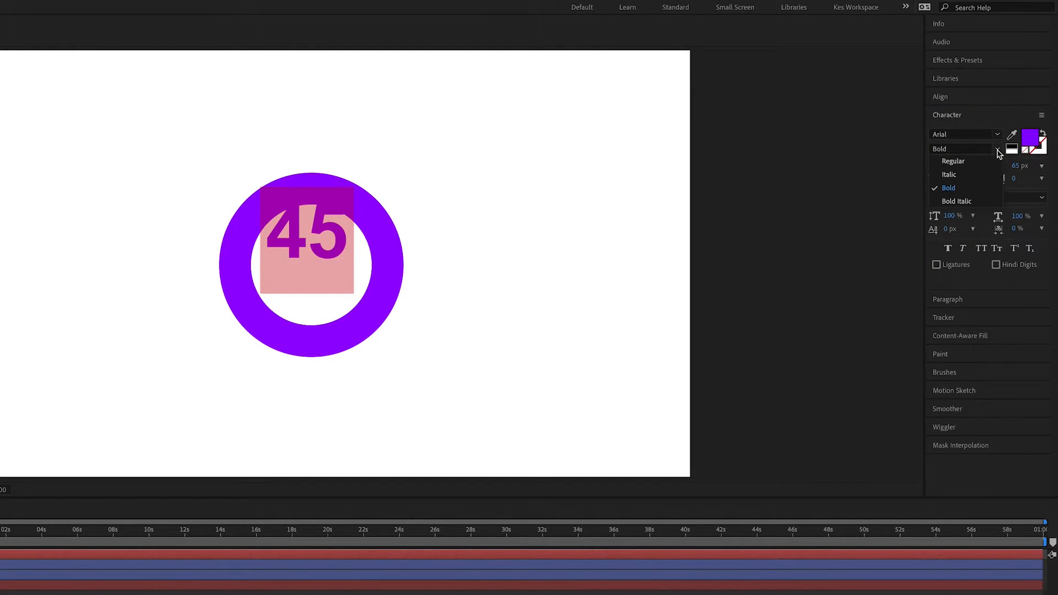
{"action": "left_click", "coordinate": [998, 151]}
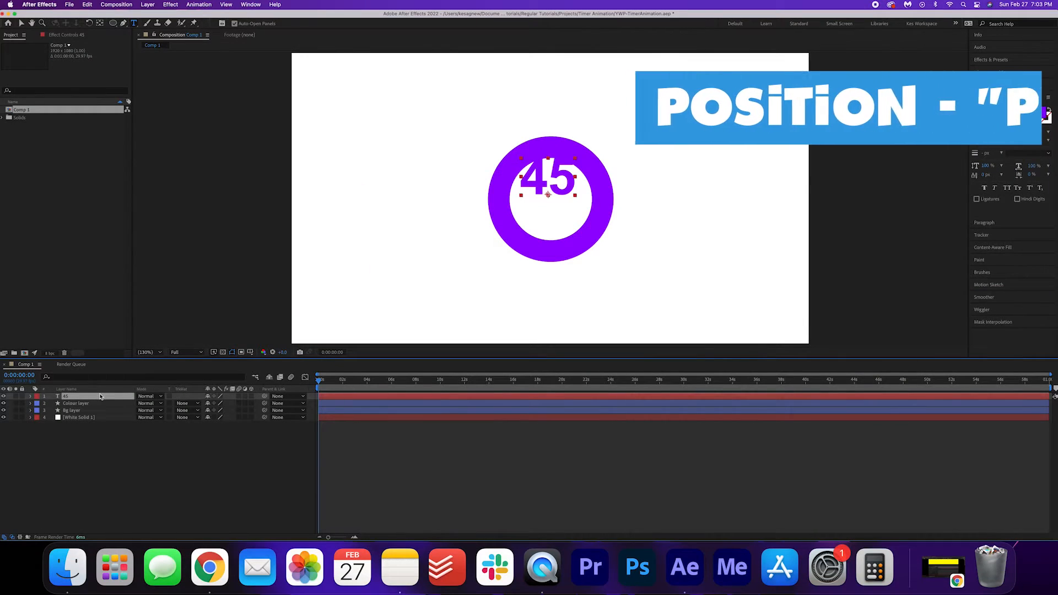
Step: Lower the 45's Position Y from 524.6 to about 594.6 to centre it
{"action": "key", "text": "p"}
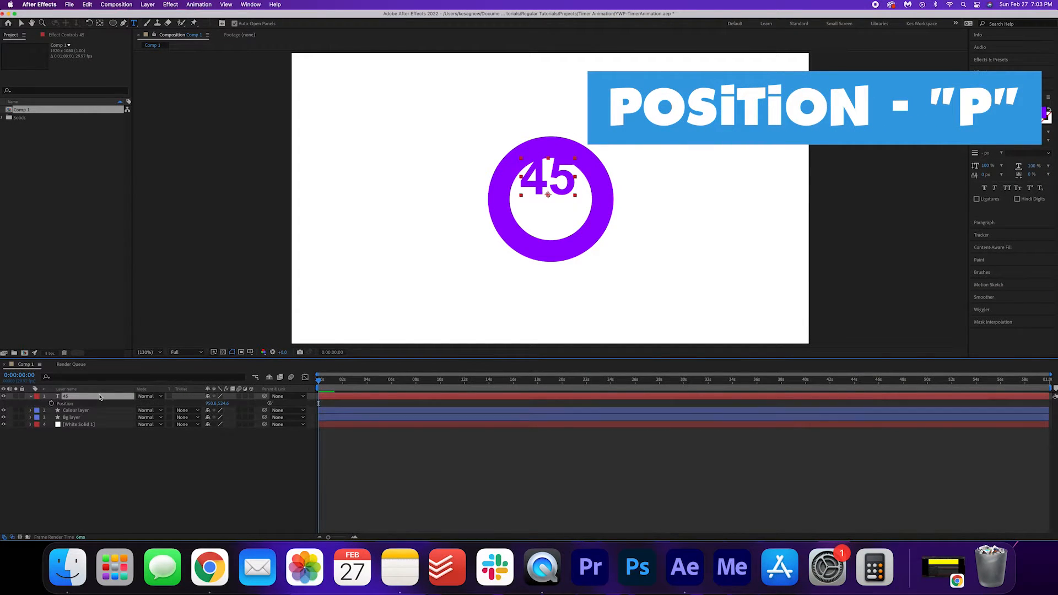
{"action": "left_click_drag", "start_coordinate": [223, 403], "coordinate": [255, 405]}
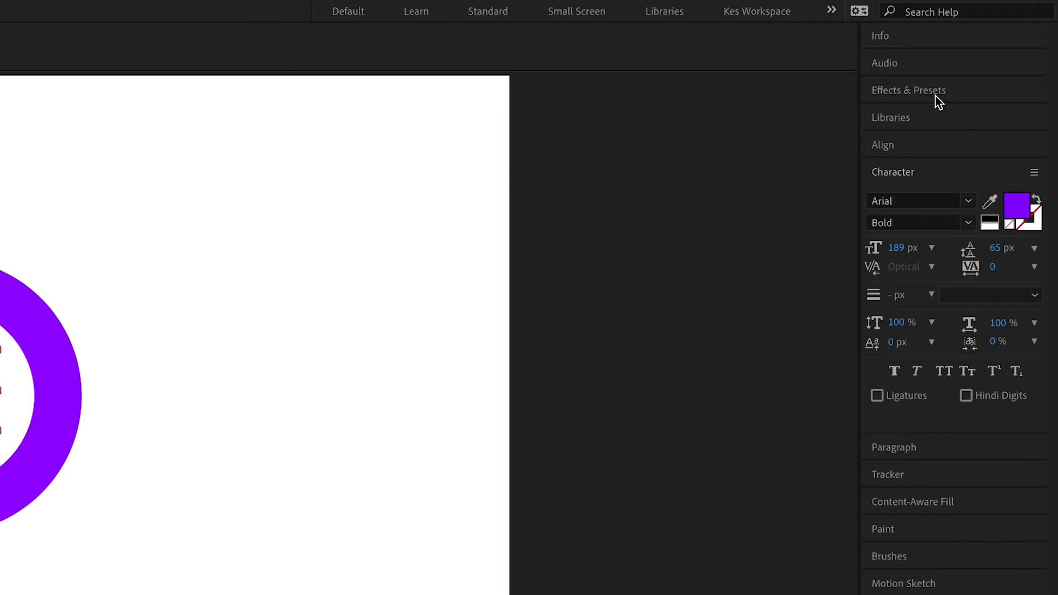
Step: Find 'slider control' in Effects & Presets and apply Slider Control to layer 45
{"action": "left_click", "coordinate": [1002, 61]}
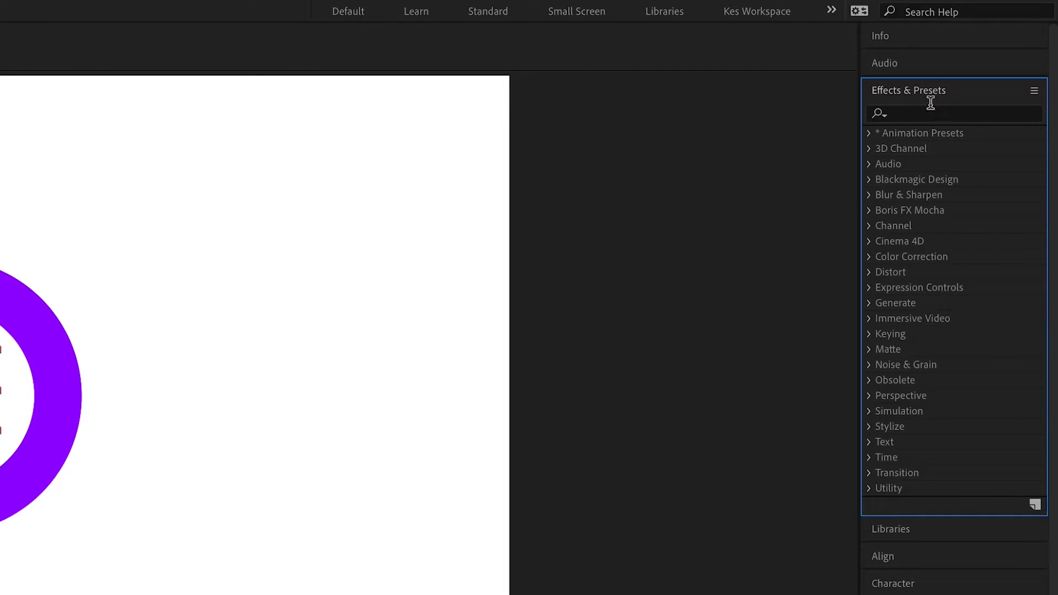
{"action": "left_click", "coordinate": [932, 113]}
{"action": "type", "text": "slider contro"}
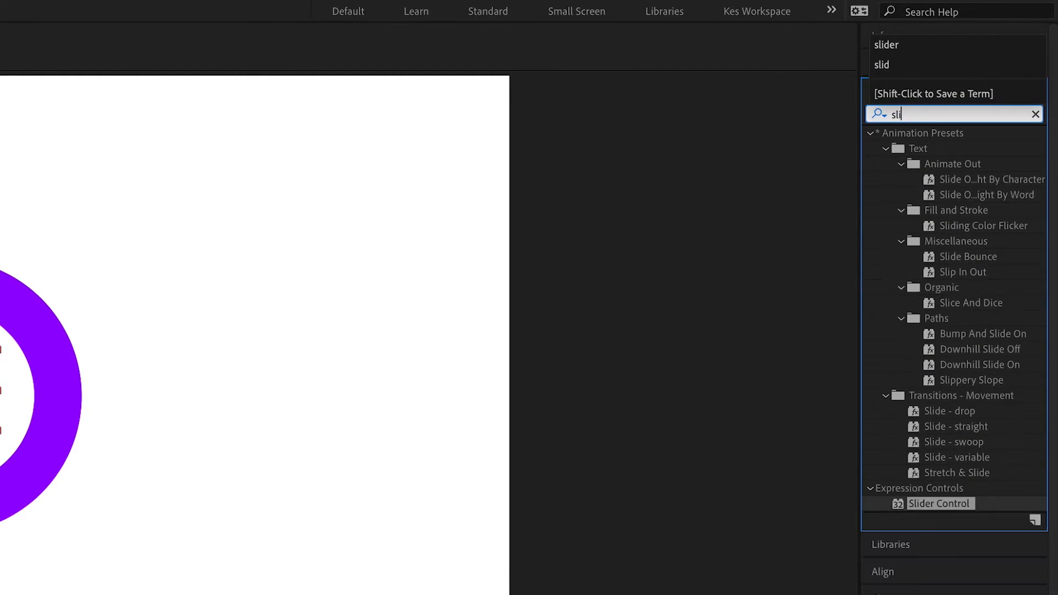
{"action": "type", "text": "l"}
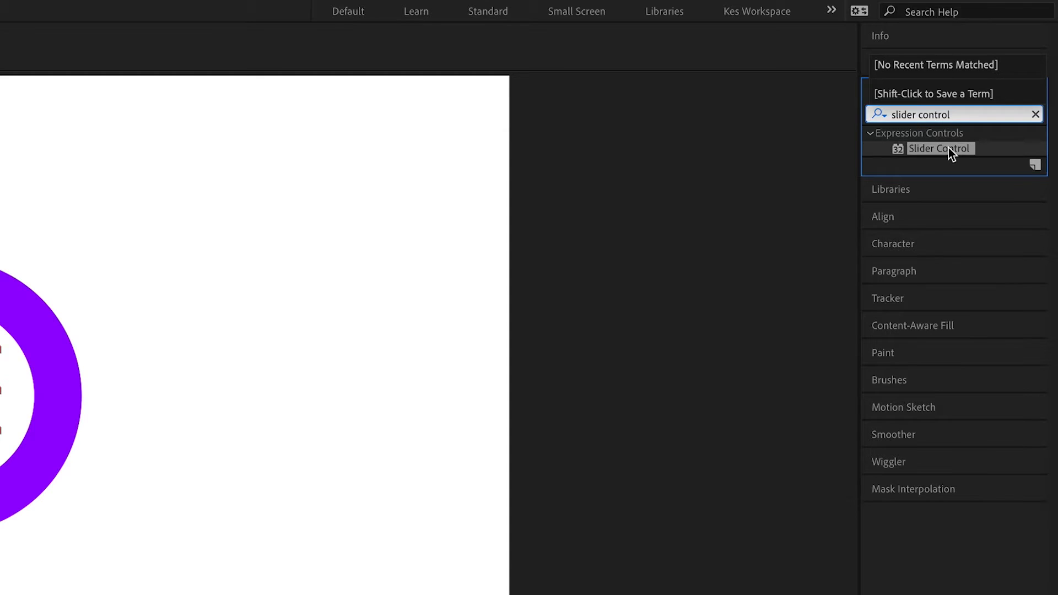
{"action": "left_click_drag", "start_coordinate": [948, 147], "coordinate": [89, 400]}
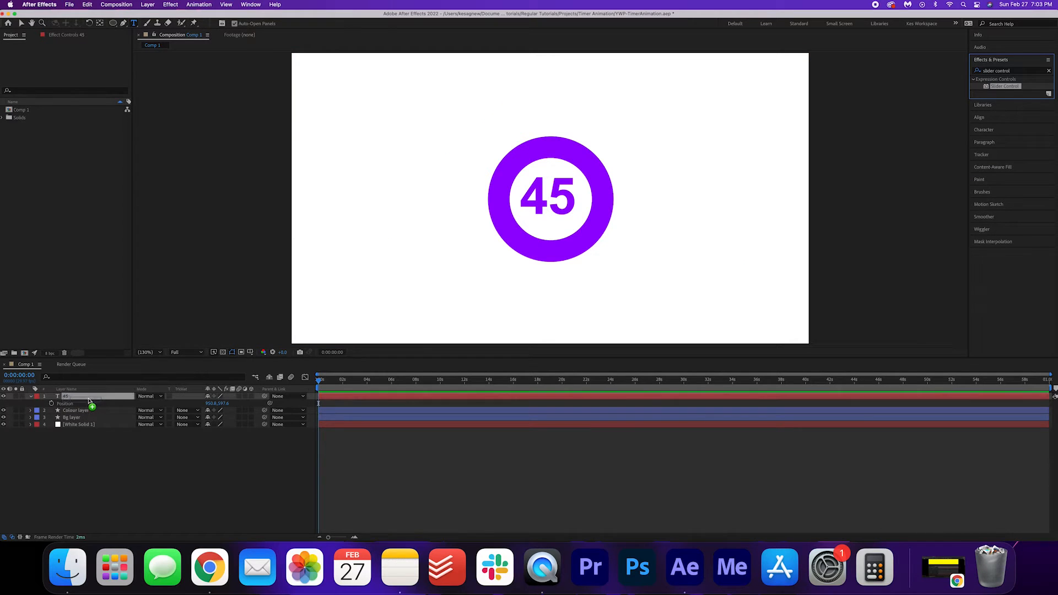
{"action": "left_click", "coordinate": [30, 396]}
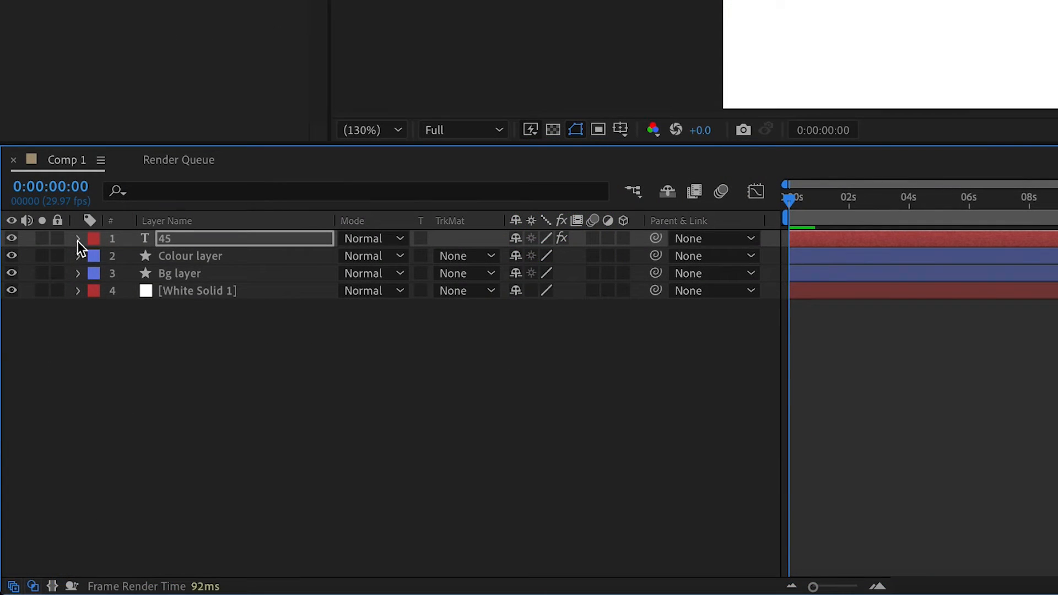
Step: Drive Source Text with effect("Slider Control")("Slider").value.toFixed(0), so it shows 0
{"action": "left_click", "coordinate": [77, 238]}
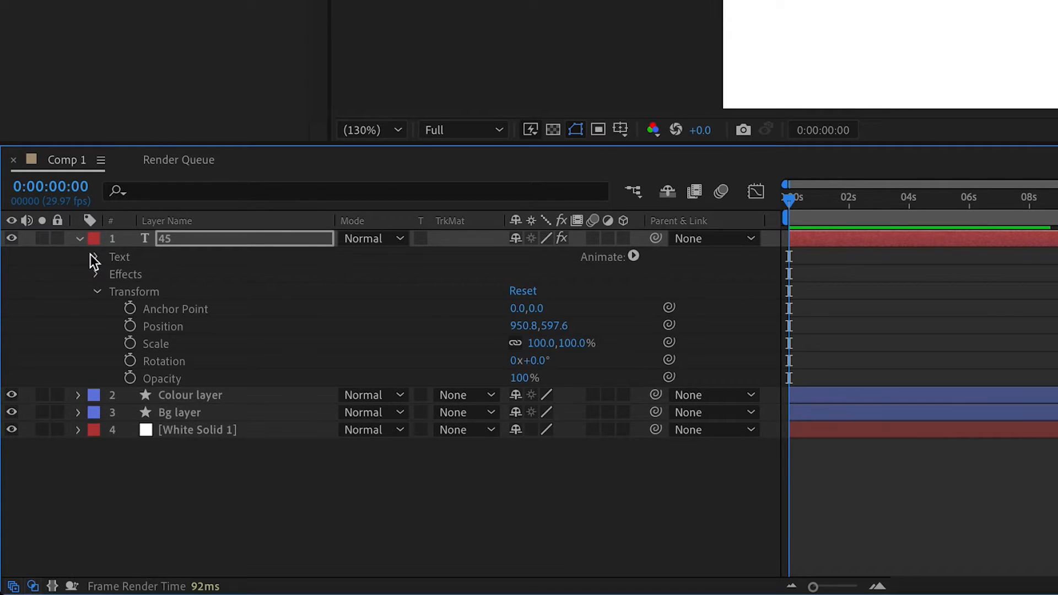
{"action": "left_click", "coordinate": [112, 278]}
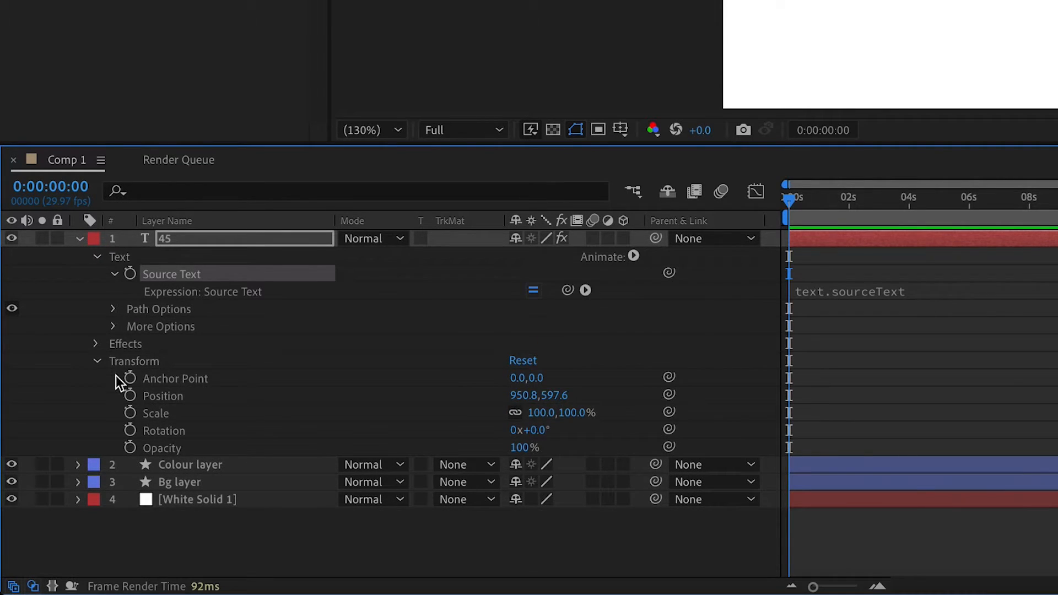
{"action": "left_click", "coordinate": [96, 347]}
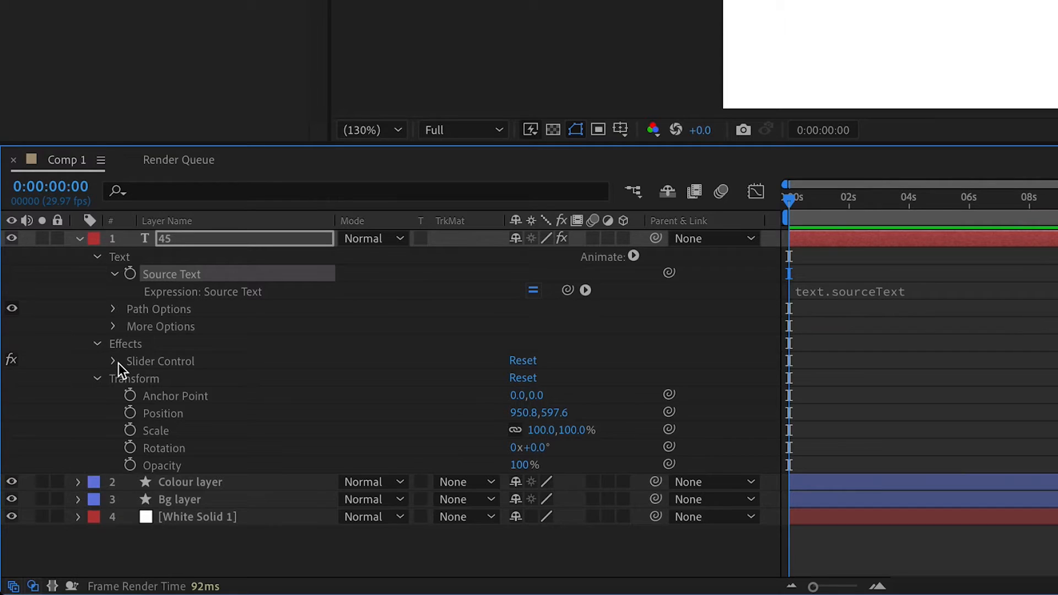
{"action": "left_click", "coordinate": [115, 362]}
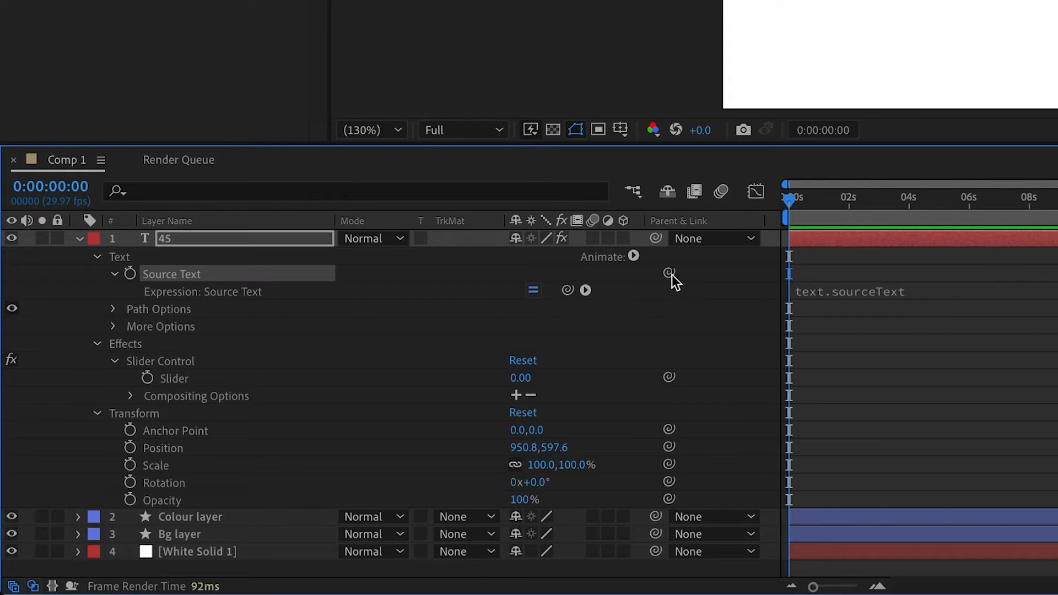
{"action": "left_click_drag", "start_coordinate": [669, 273], "coordinate": [167, 379]}
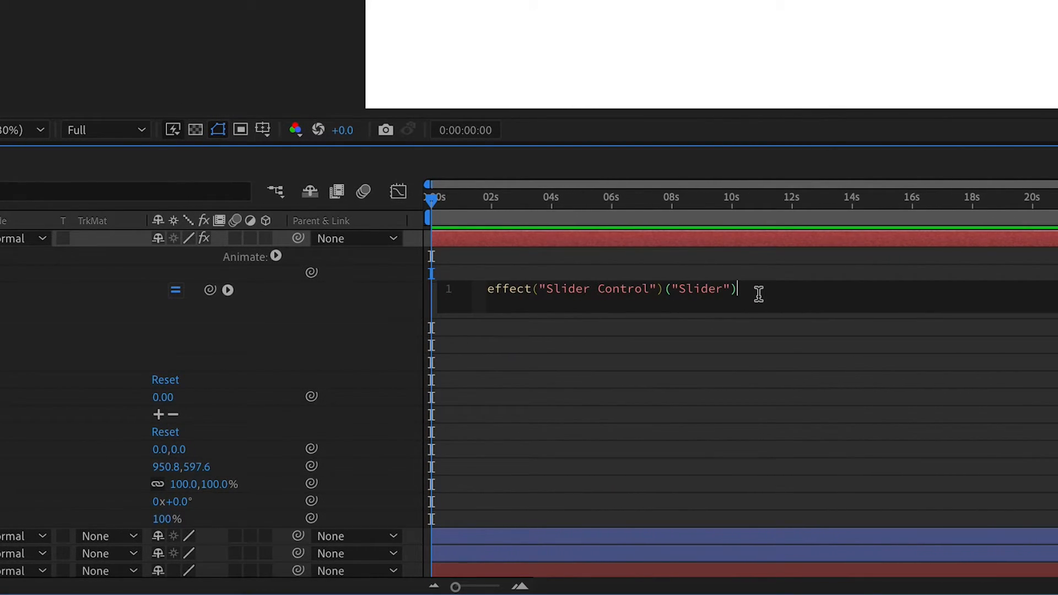
{"action": "type", "text": "value.toFixed"}
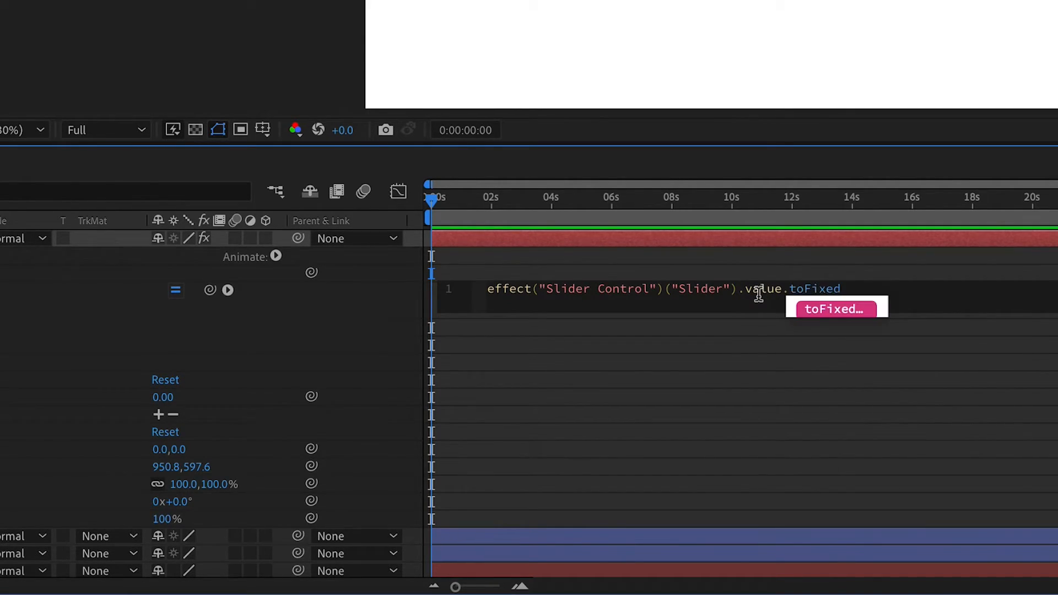
{"action": "type", "text": "("}
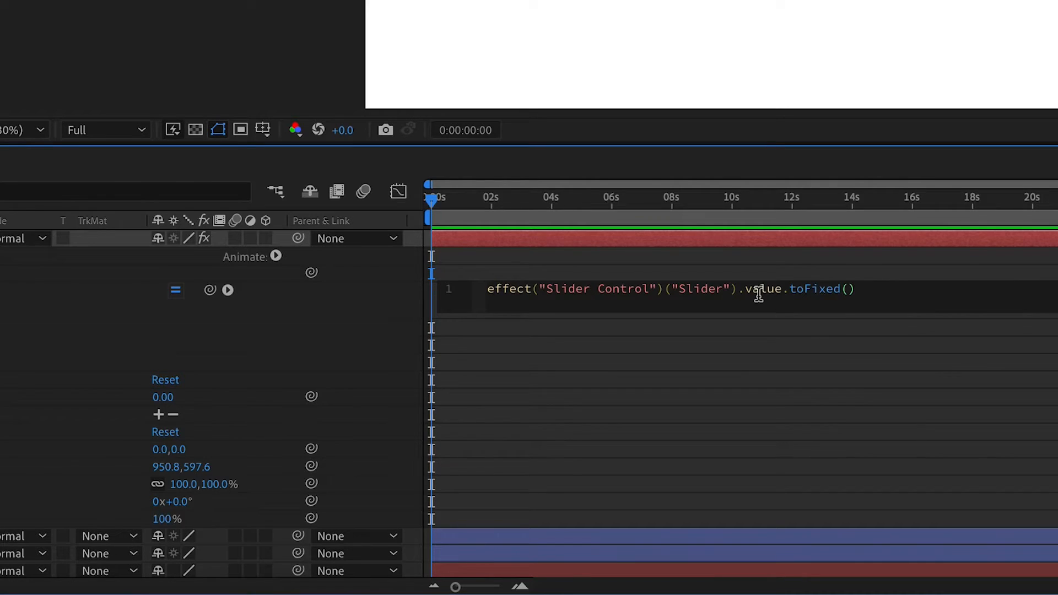
{"action": "type", "text": "0"}
{"action": "left_click", "coordinate": [793, 345]}
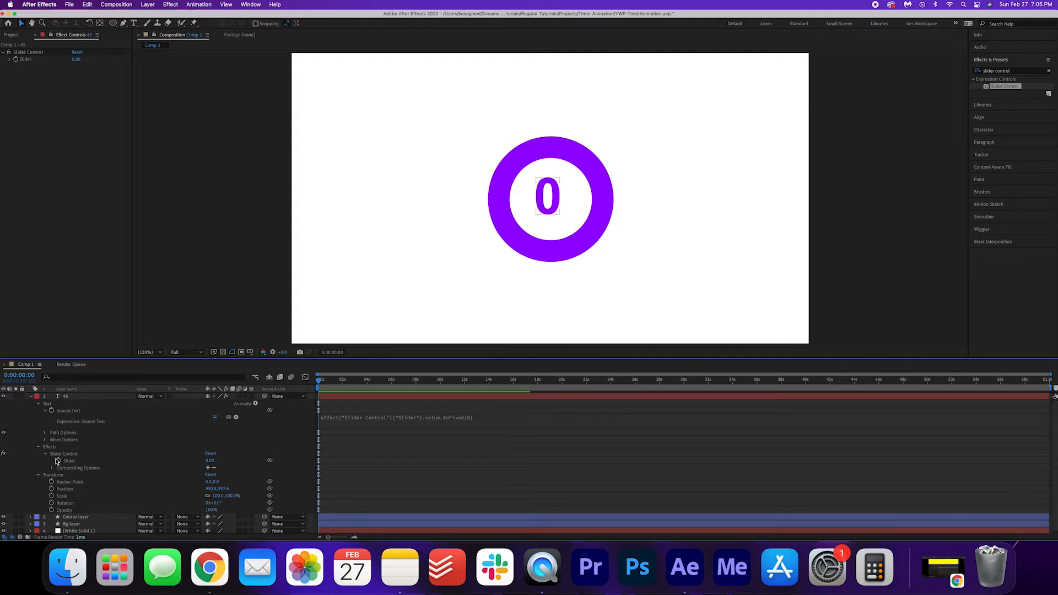
Step: Set the Slider to 45 and add its first keyframe at 0:00
{"action": "scroll", "coordinate": [409, 480], "scroll_direction": "down", "scroll_amount": 1}
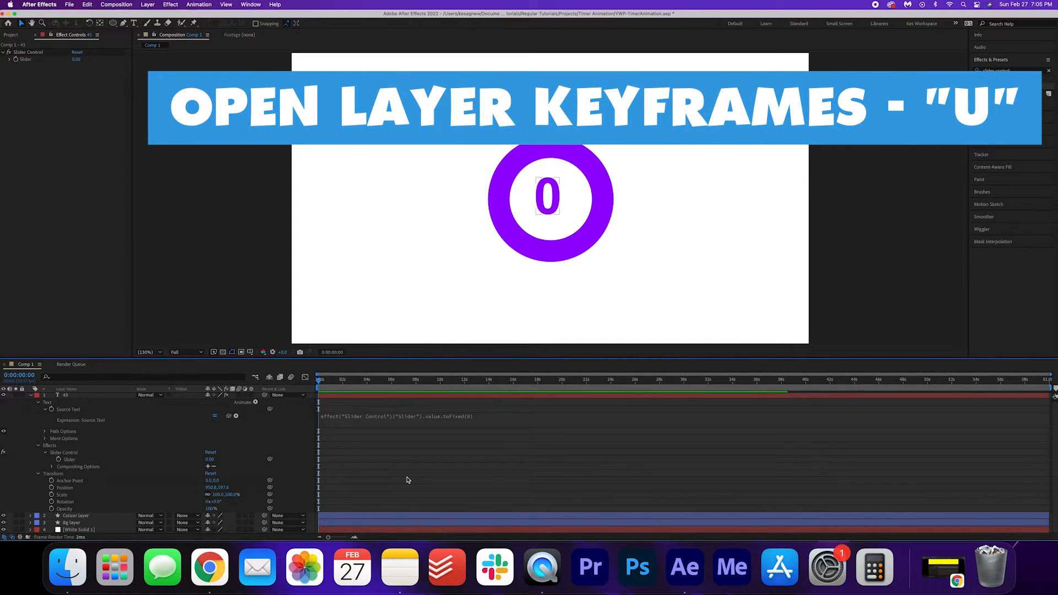
{"action": "left_click", "coordinate": [96, 518]}
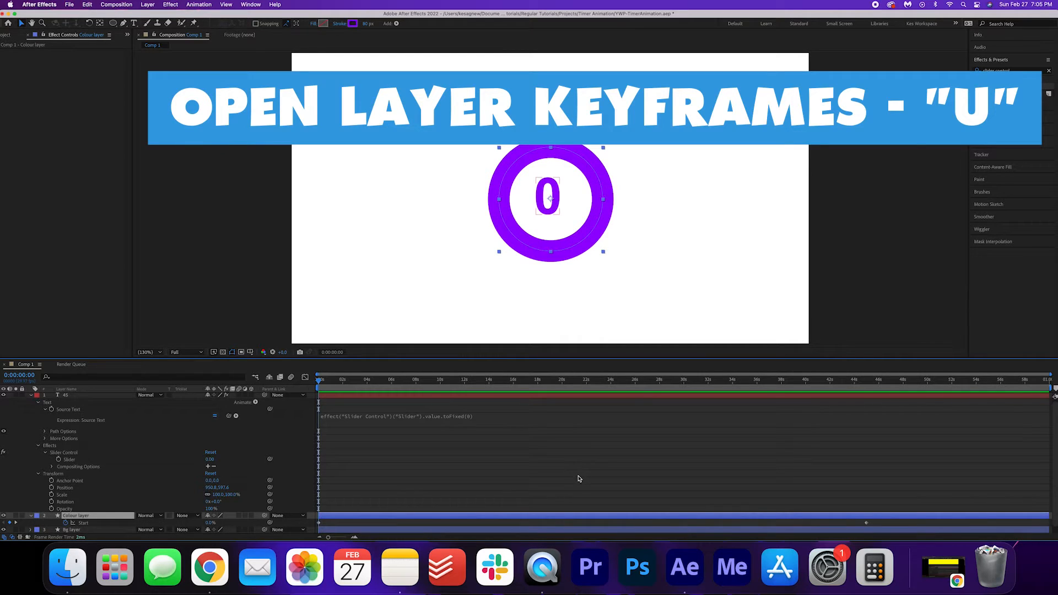
{"action": "key", "text": "u"}
{"action": "scroll", "coordinate": [544, 454], "scroll_direction": "up", "scroll_amount": 1}
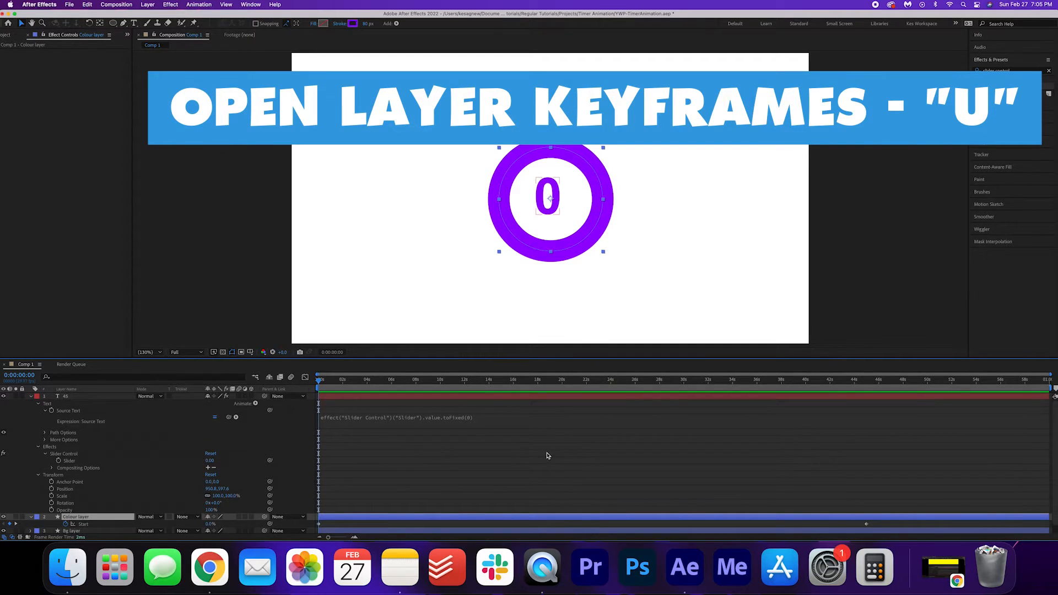
{"action": "left_click", "coordinate": [210, 462]}
{"action": "type", "text": "4"}
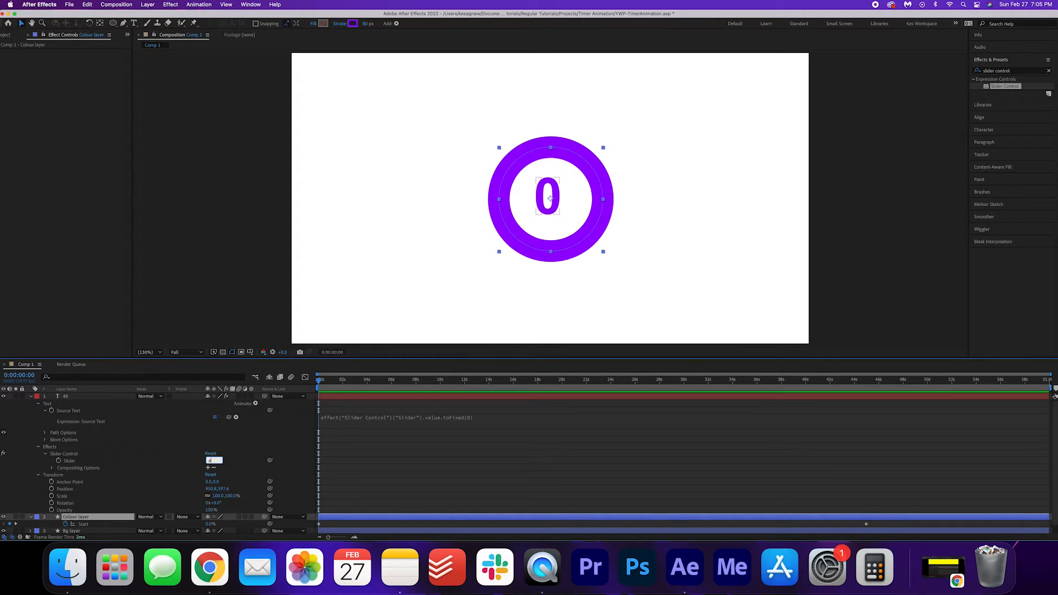
{"action": "type", "text": "5"}
{"action": "key", "text": "Return"}
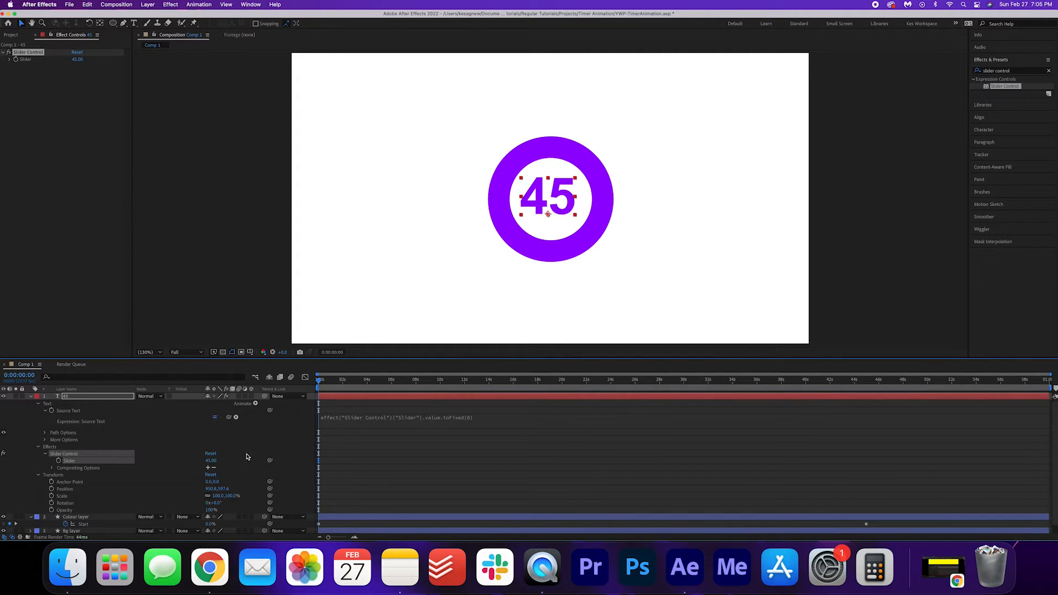
{"action": "left_click", "coordinate": [58, 461]}
Step: Keyframe the Slider to 0 at about 0:45, then preview the countdown from the start
{"action": "left_click_drag", "start_coordinate": [434, 384], "coordinate": [868, 390]}
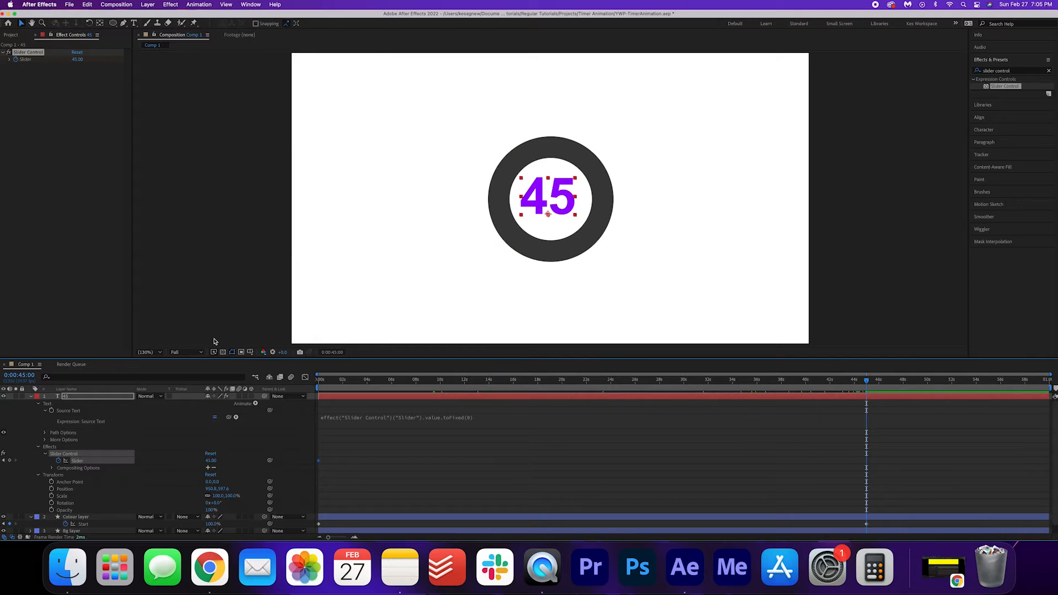
{"action": "left_click", "coordinate": [209, 461]}
{"action": "type", "text": "0"}
{"action": "key", "text": "Return"}
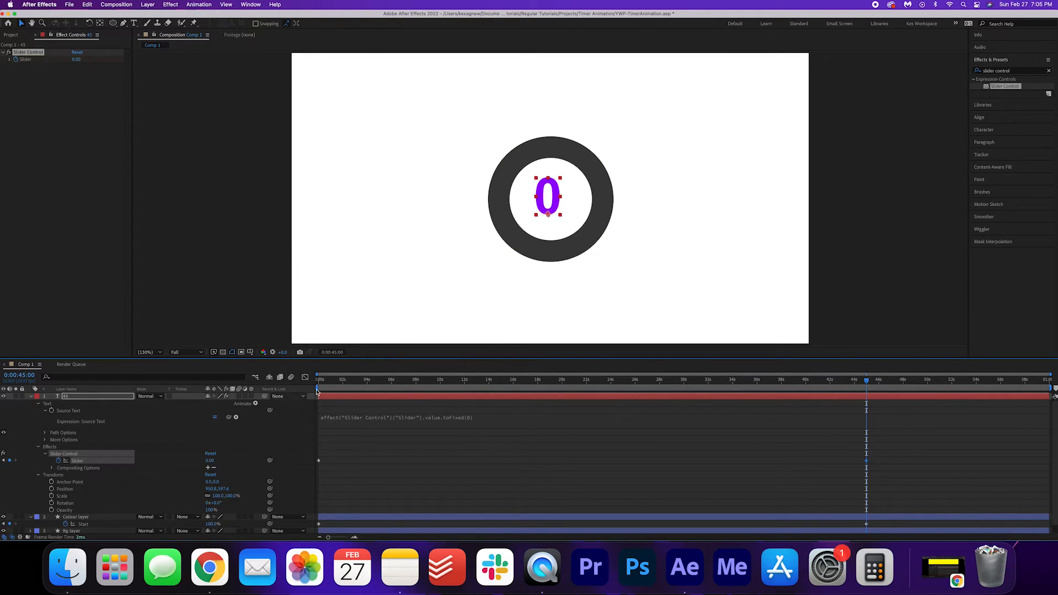
{"action": "key", "text": "Home"}
{"action": "key", "text": "space"}
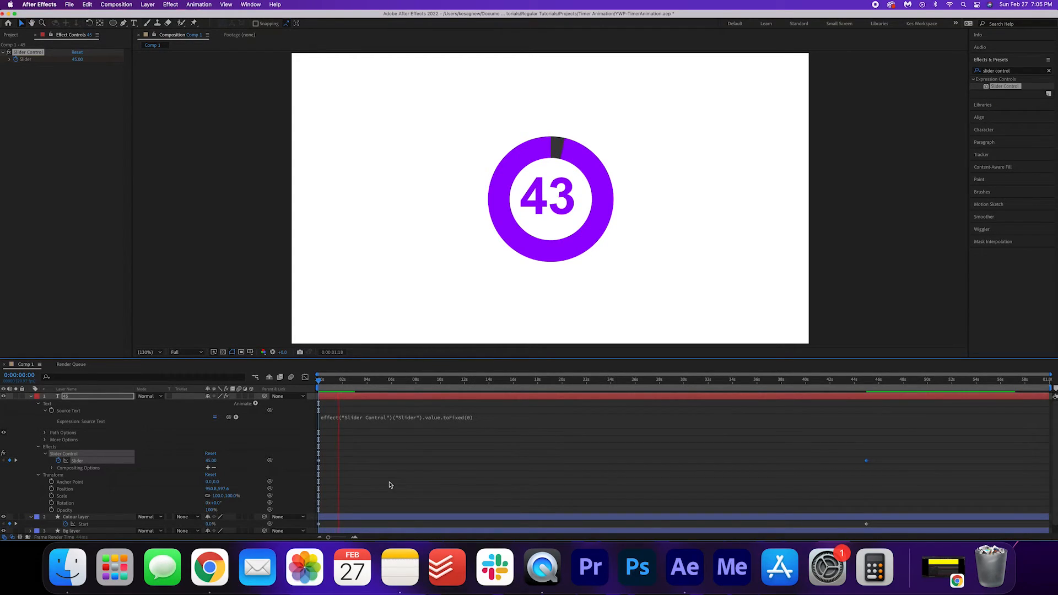
{"action": "left_click_drag", "start_coordinate": [859, 380], "coordinate": [870, 383]}
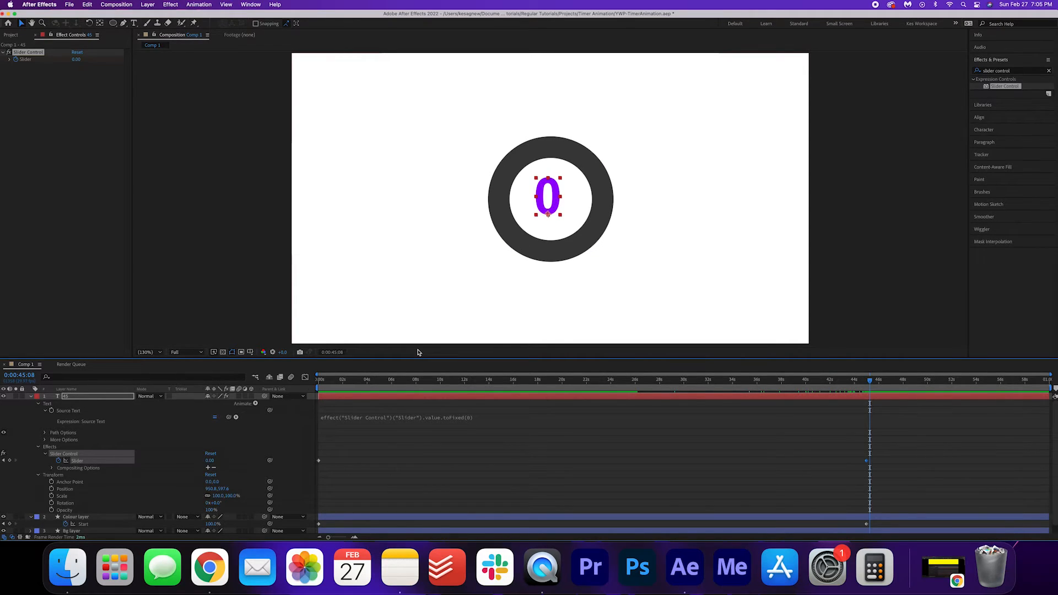
Step: Set the number layer's Anchor Point to -1, 37
{"action": "key", "text": "a"}
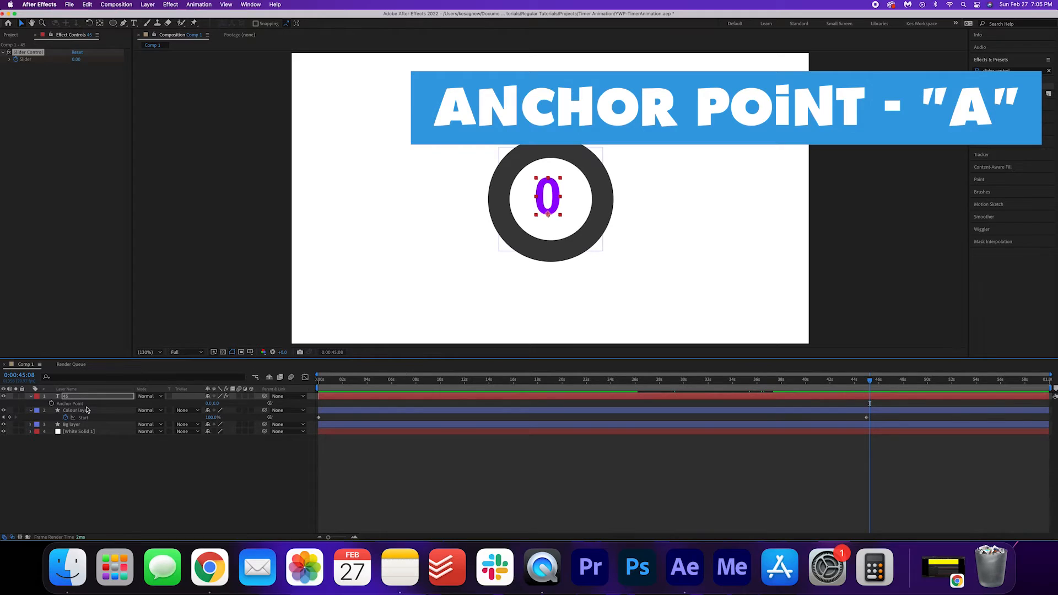
{"action": "mouse_move", "coordinate": [217, 403]}
{"action": "left_mouse_down"}
{"action": "mouse_move", "coordinate": [232, 403]}
{"action": "mouse_move", "coordinate": [200, 393]}
{"action": "left_mouse_up"}
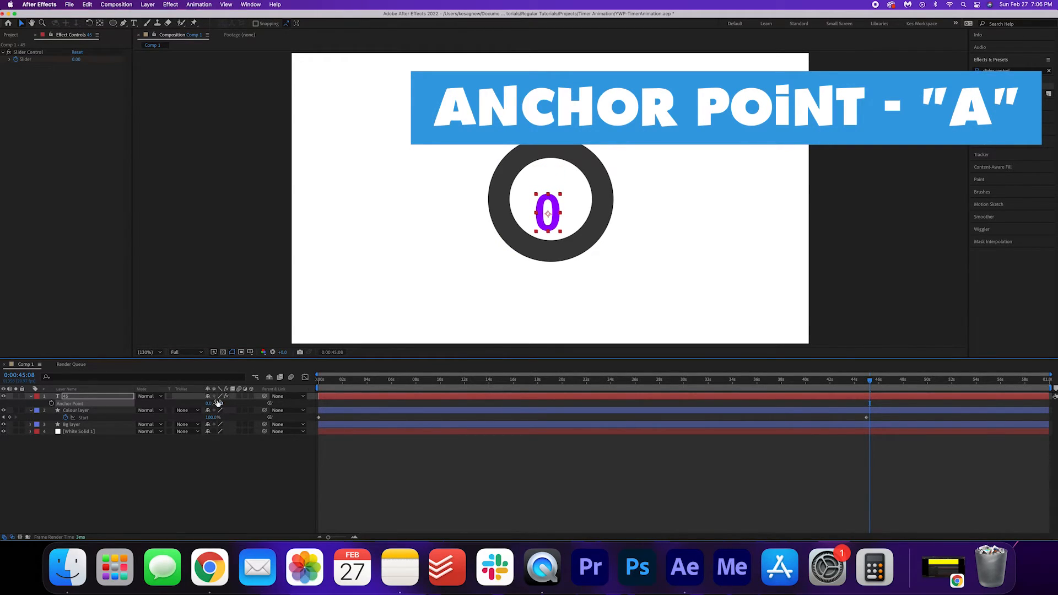
{"action": "left_click_drag", "start_coordinate": [208, 403], "coordinate": [209, 403]}
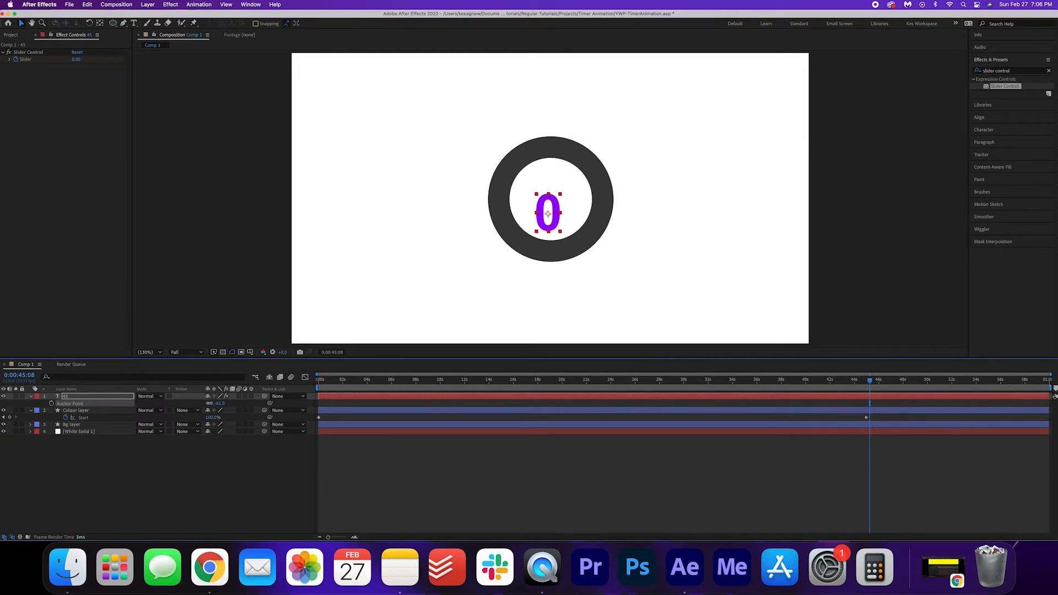
Step: Adjust the number layer's Position so the digits sit in the ring's centre
{"action": "left_click", "coordinate": [96, 397]}
{"action": "key", "text": "p"}
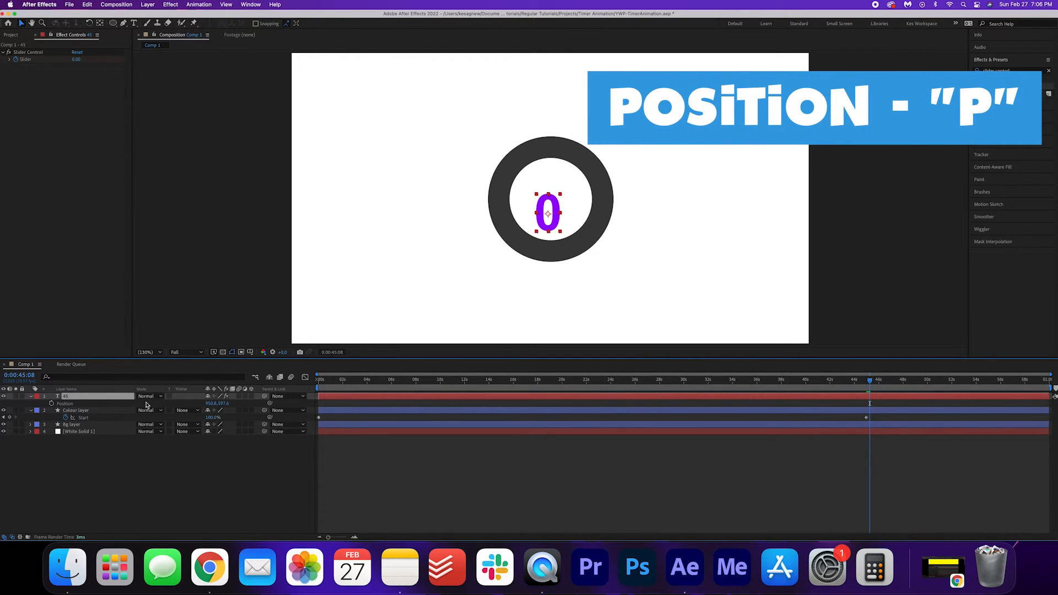
{"action": "mouse_move", "coordinate": [223, 403]}
{"action": "left_mouse_down"}
{"action": "mouse_move", "coordinate": [201, 404]}
{"action": "mouse_move", "coordinate": [214, 403]}
{"action": "left_mouse_up"}
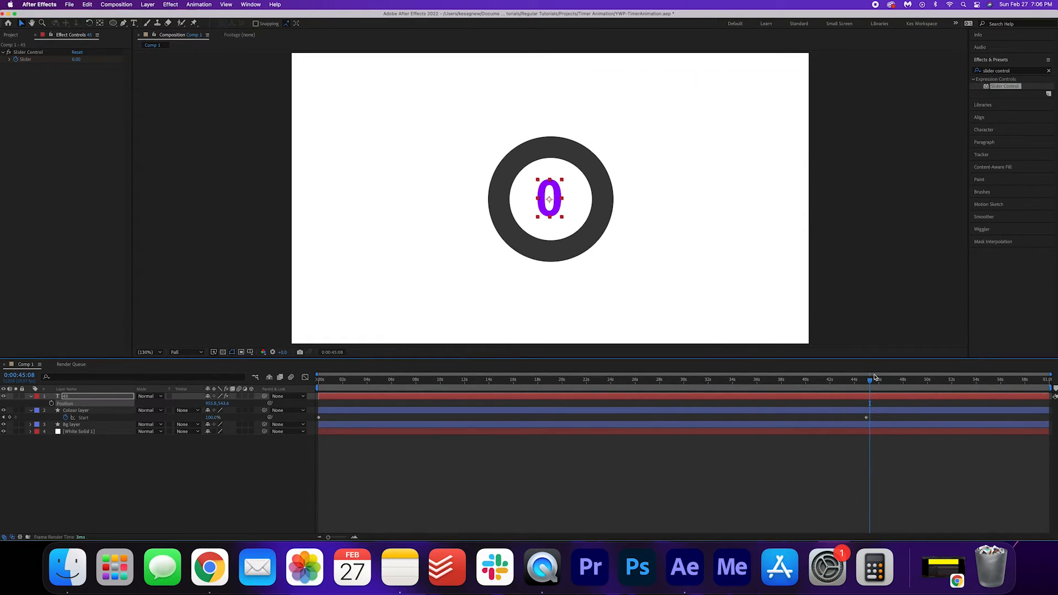
{"action": "left_click_drag", "start_coordinate": [870, 382], "coordinate": [202, 402]}
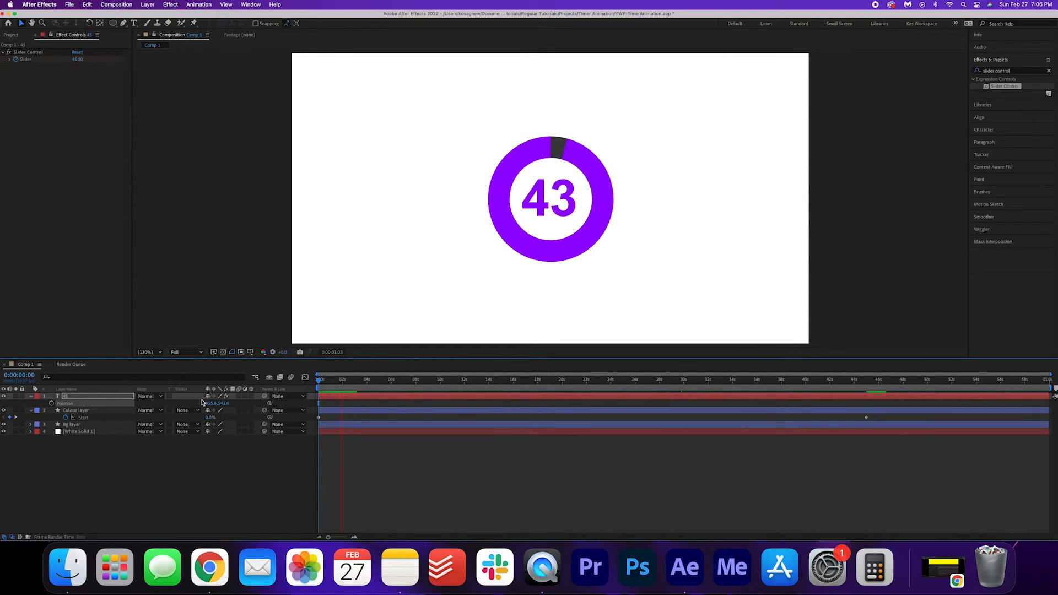
Step: Stop the preview and delete the [White Solid 1] background layer
{"action": "key", "text": "space"}
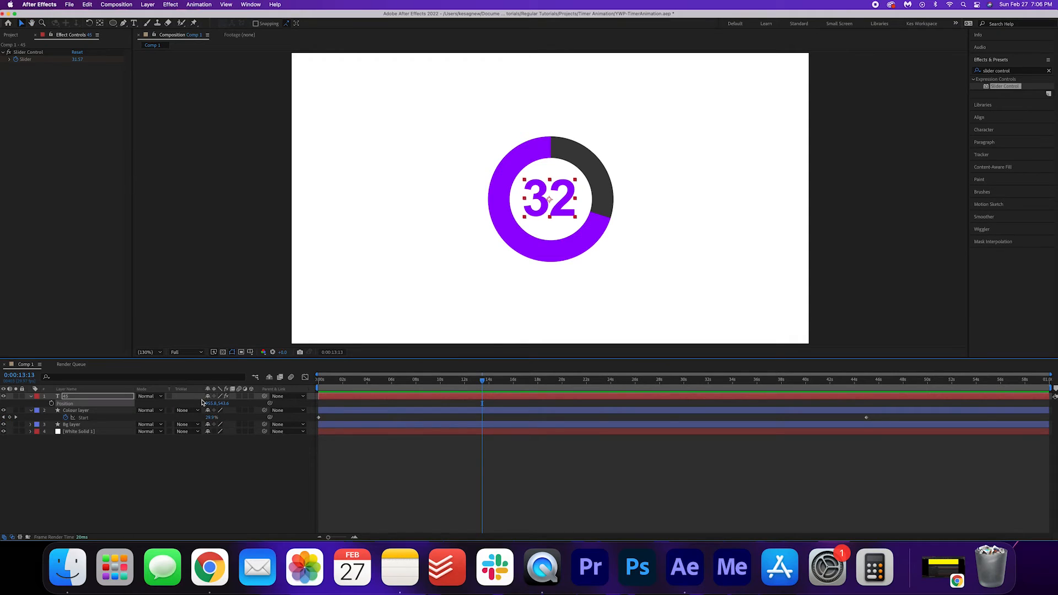
{"action": "left_click", "coordinate": [107, 433]}
{"action": "key", "text": "Delete"}
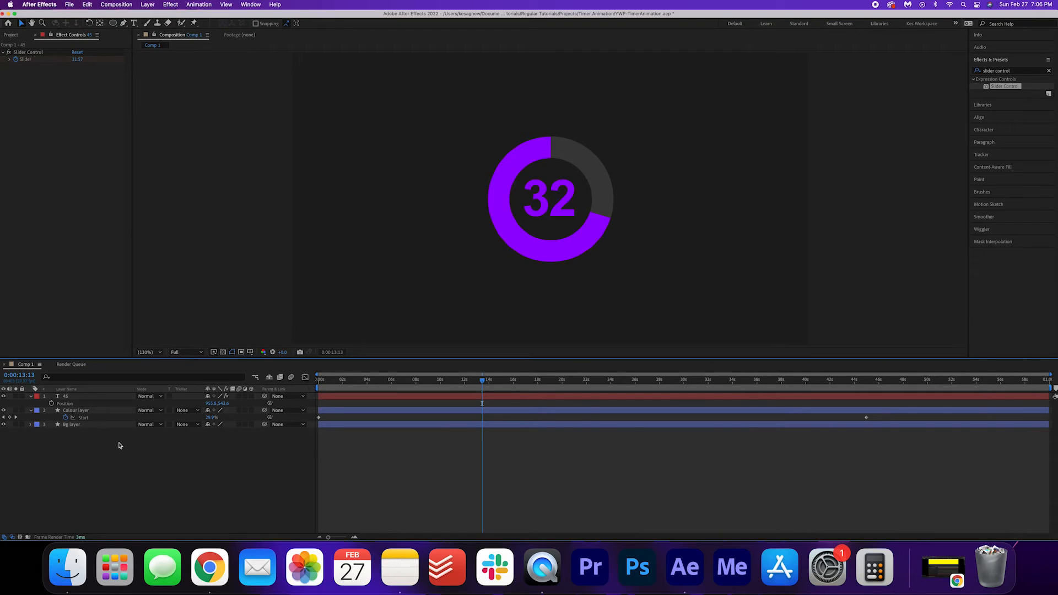
Step: Add the composition to the Render Queue with RGB + Alpha output channels
{"action": "left_click", "coordinate": [69, 4]}
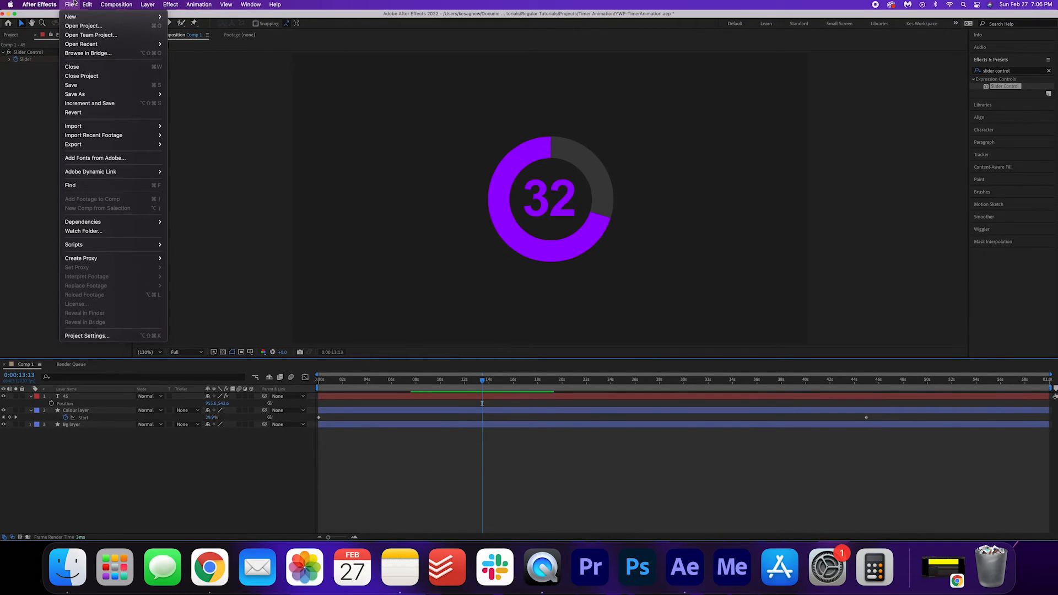
{"action": "mouse_move", "coordinate": [114, 145]}
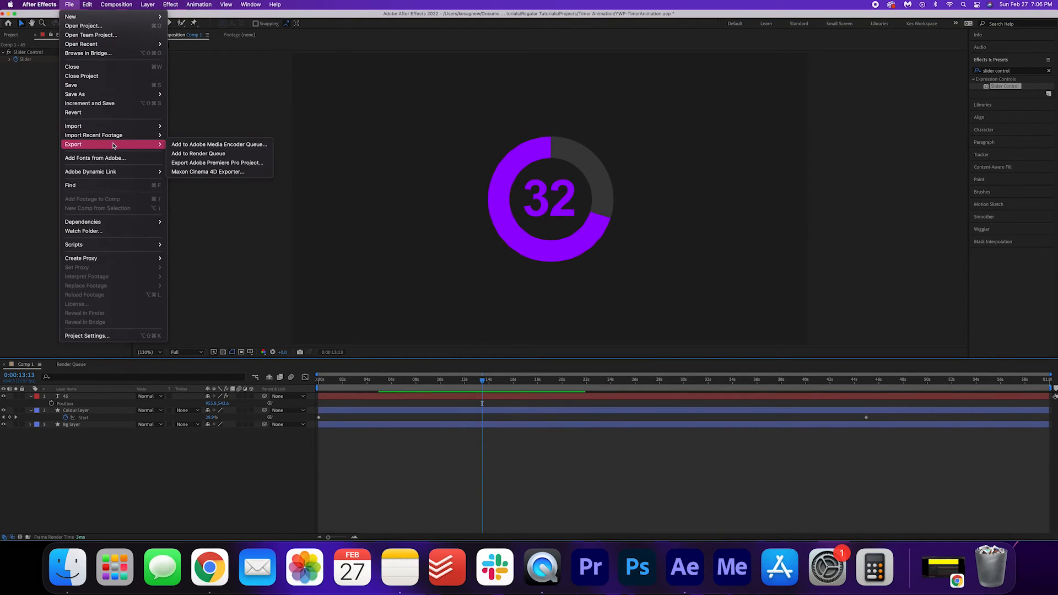
{"action": "left_click", "coordinate": [204, 154]}
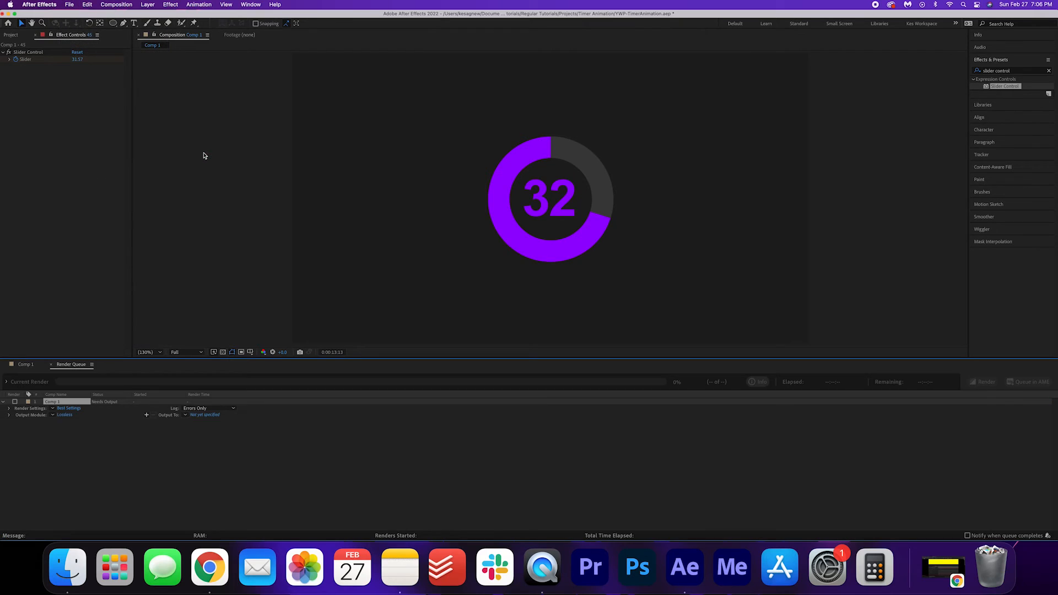
{"action": "left_click", "coordinate": [64, 415]}
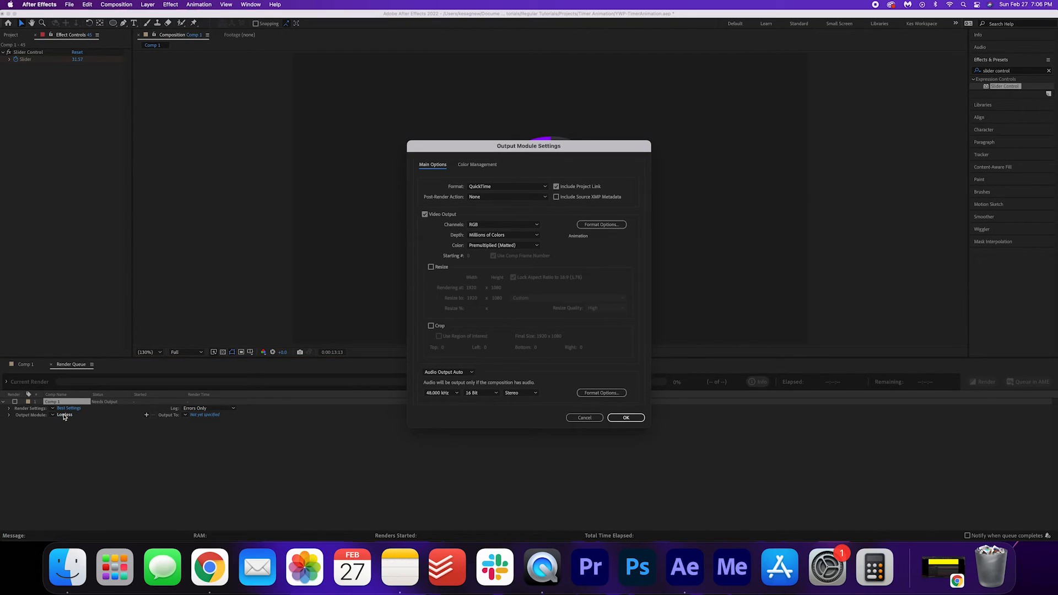
{"action": "left_click", "coordinate": [503, 224]}
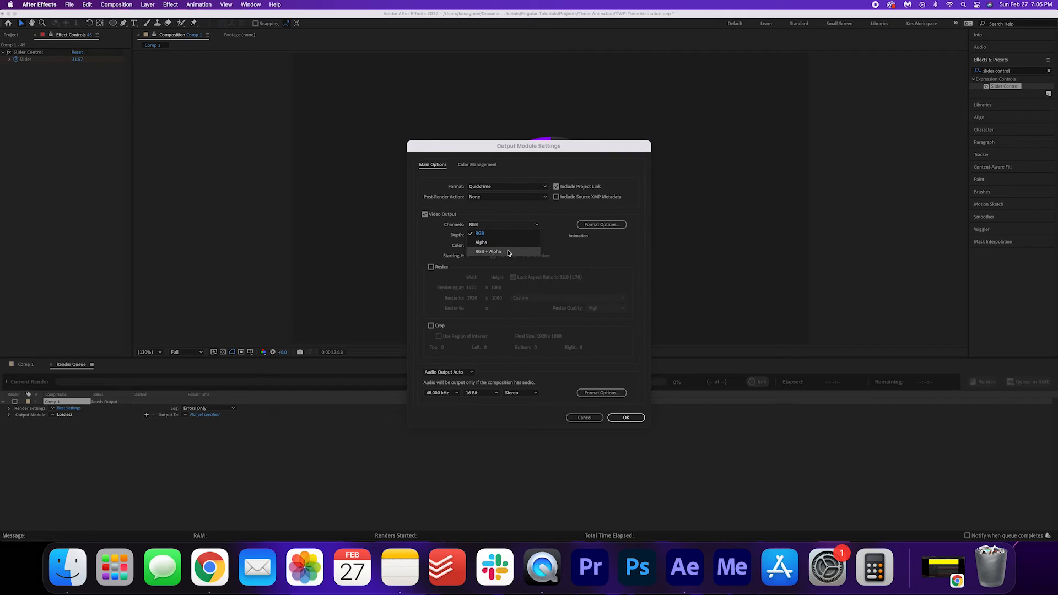
{"action": "left_click", "coordinate": [488, 252]}
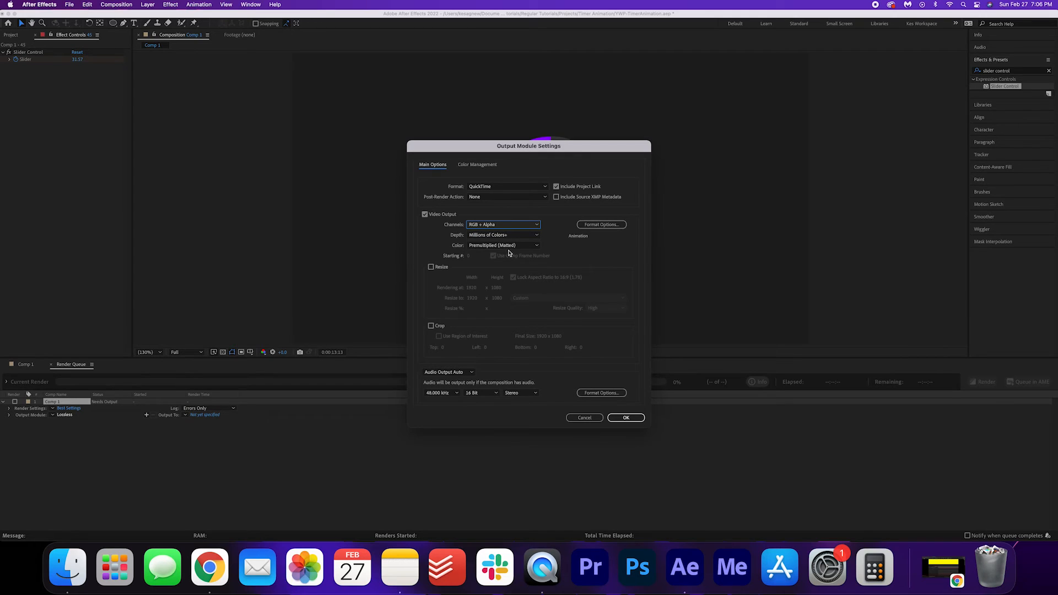
{"action": "left_click", "coordinate": [626, 418]}
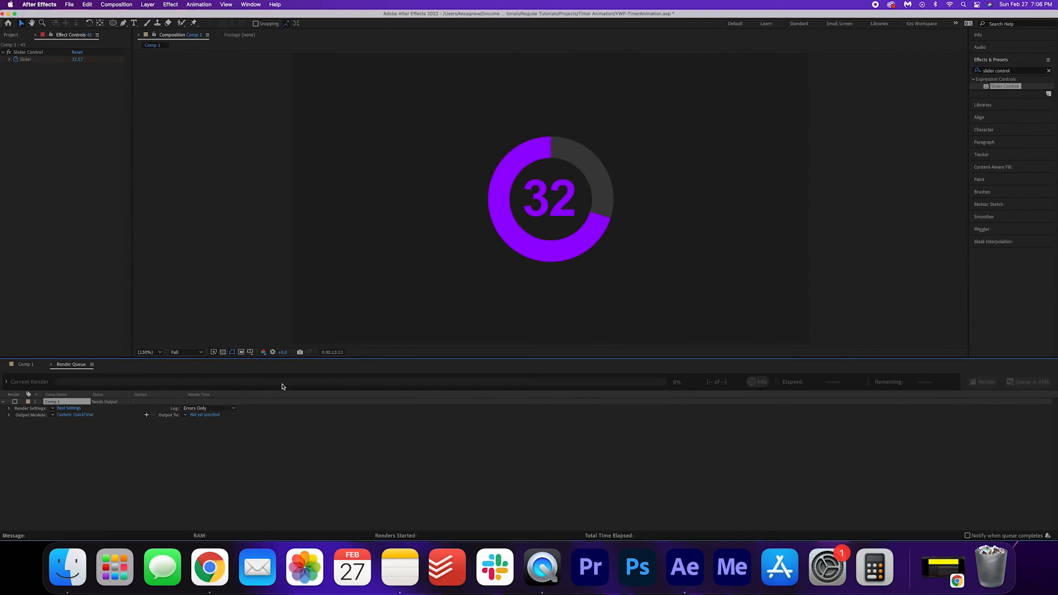
Step: Name the output file TimerAnimation.mov and start the render
{"action": "left_click", "coordinate": [204, 415]}
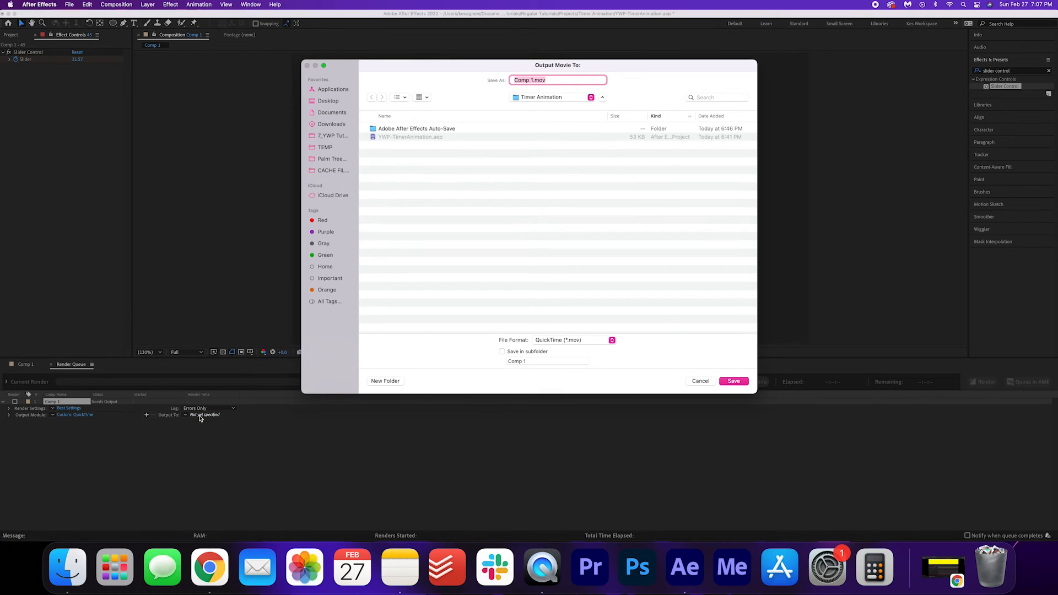
{"action": "type", "text": "TimerAnimation"}
{"action": "key", "text": "Return"}
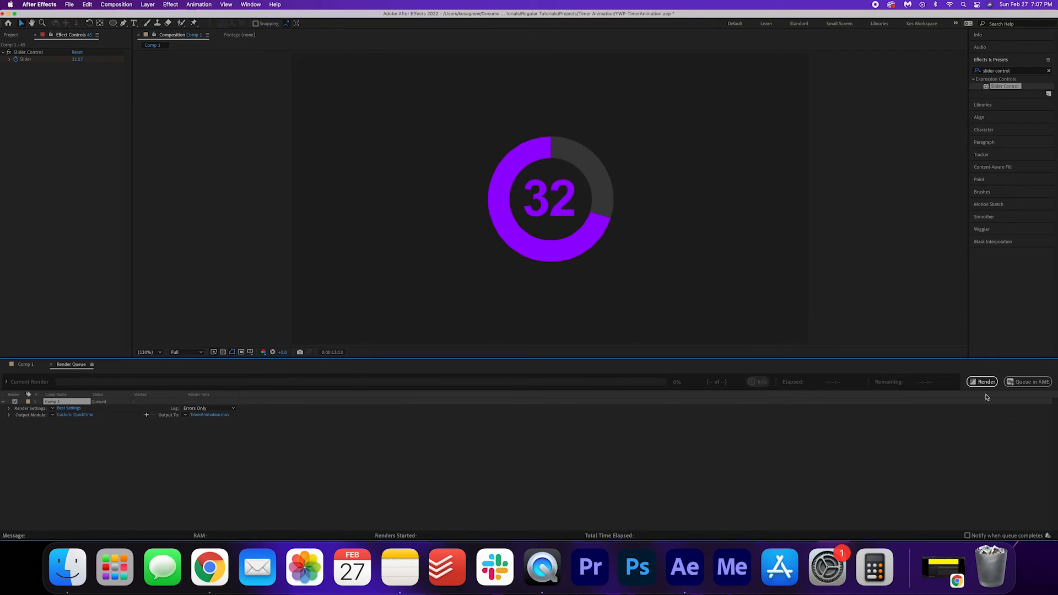
{"action": "left_click", "coordinate": [983, 382]}
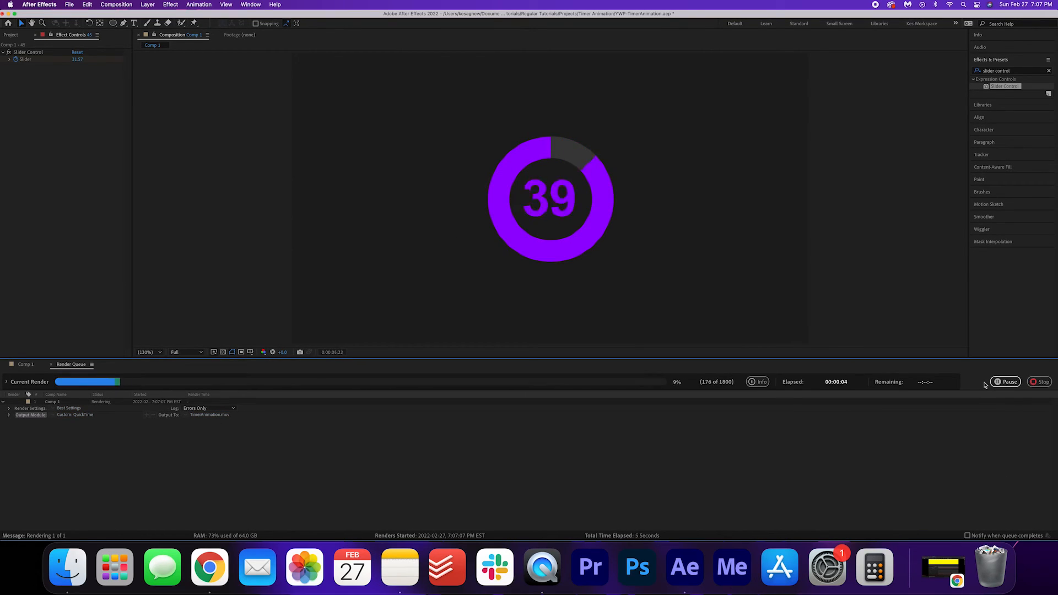